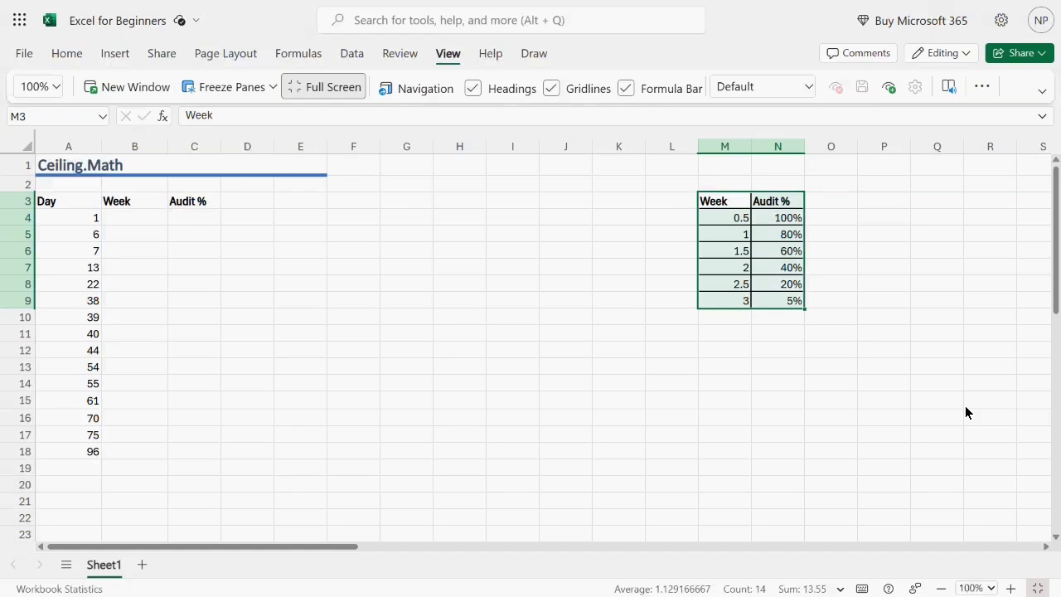
# - Review the Week/Audit % lookup table: week 0.5 is 100%, week 1 is 80%, week 3 is 5%
pyautogui.click(719, 220)
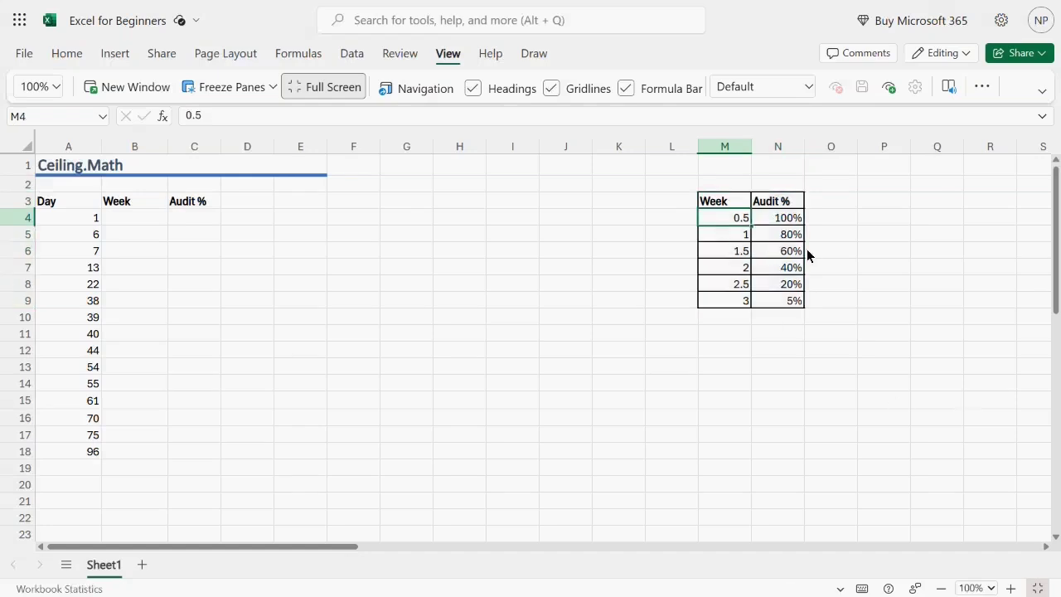
pyautogui.click(799, 219)
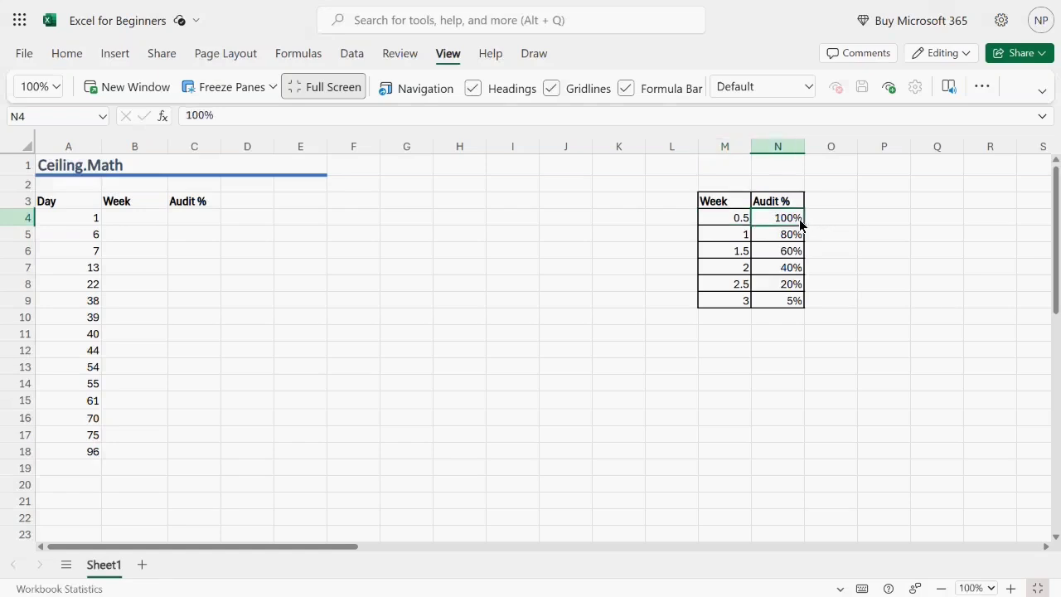
pyautogui.click(735, 238)
pyautogui.click(791, 240)
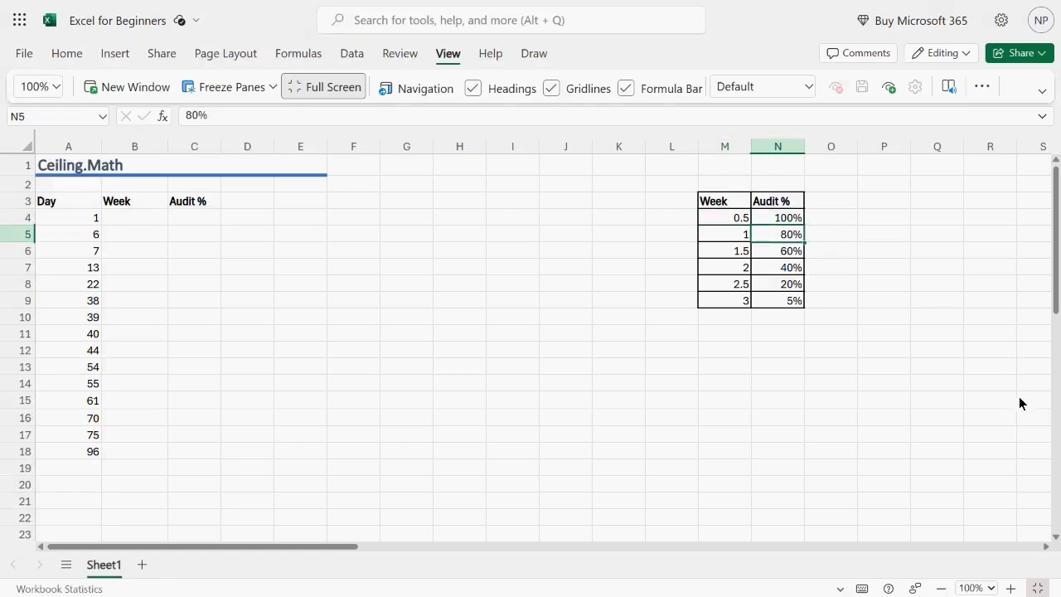
pyautogui.click(739, 301)
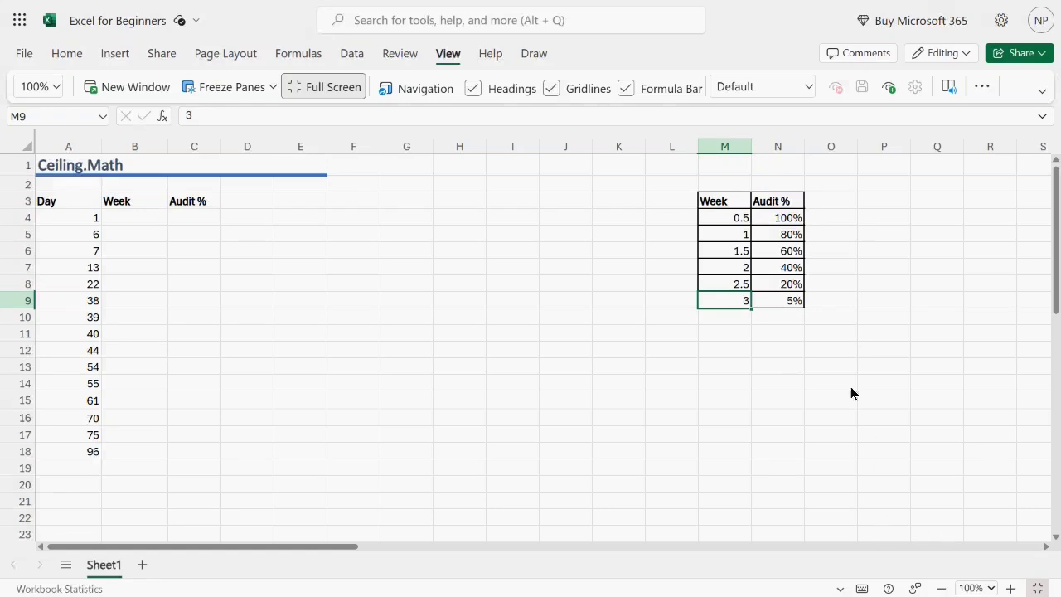
pyautogui.click(794, 302)
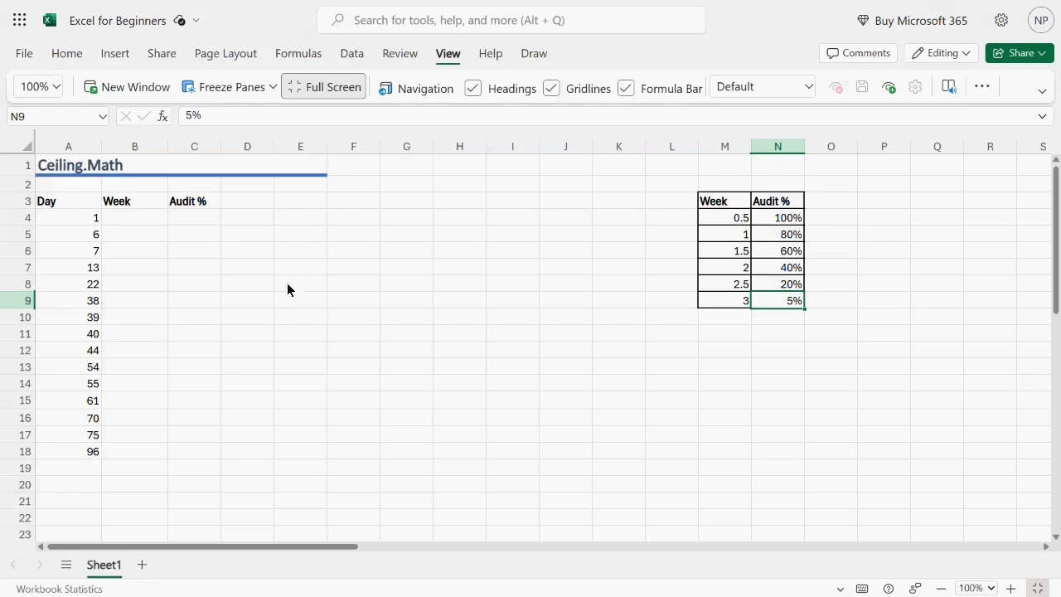
# - Enter =A4/7 in B4 and fill it down the Week column to B18
pyautogui.moveTo(76, 221); pyautogui.dragTo(62, 447)
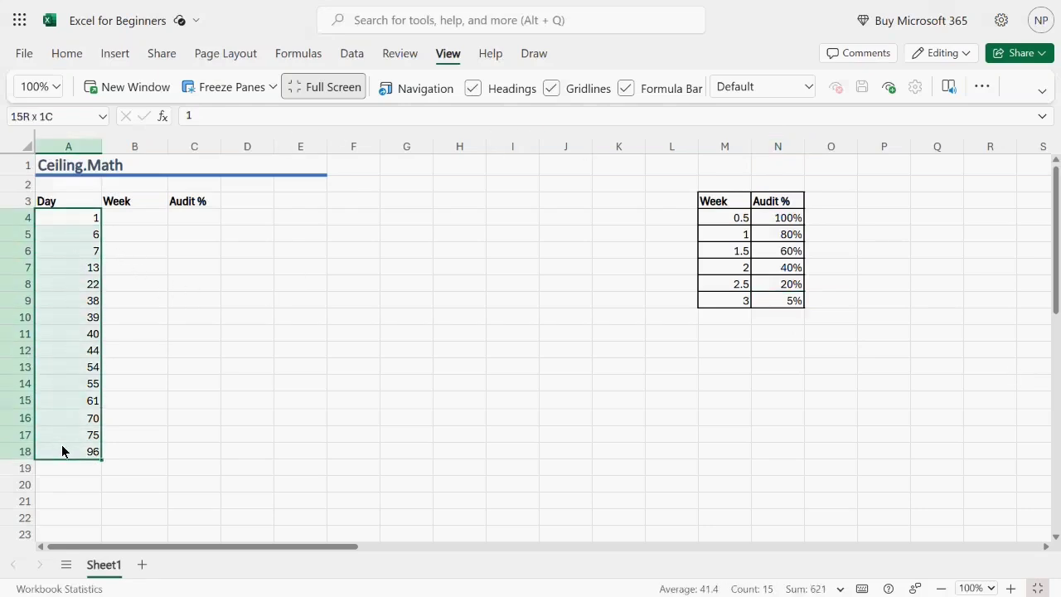
pyautogui.click(70, 222)
pyautogui.click(208, 221)
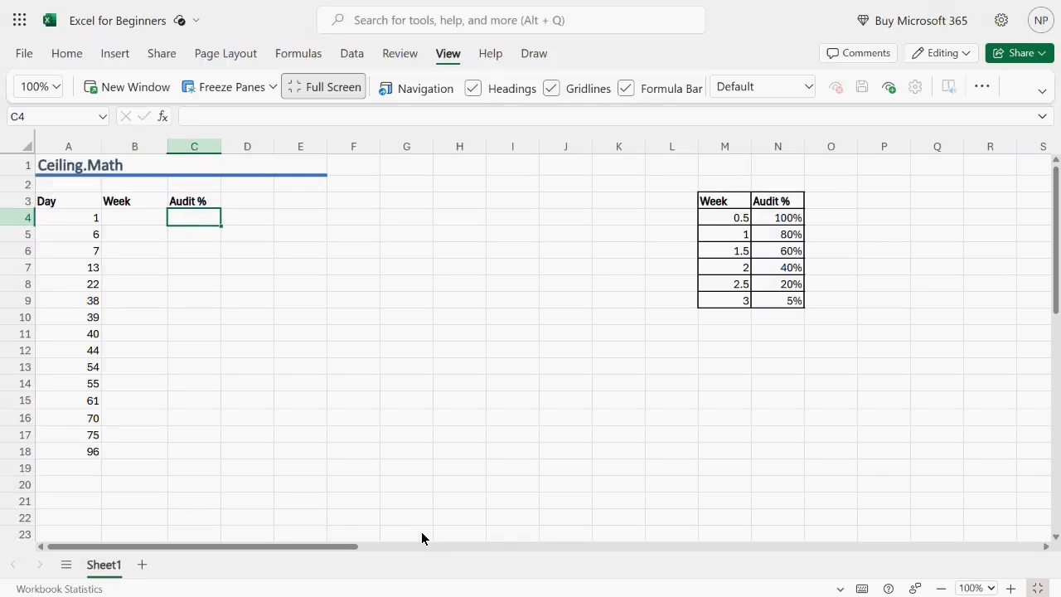
pyautogui.click(128, 217)
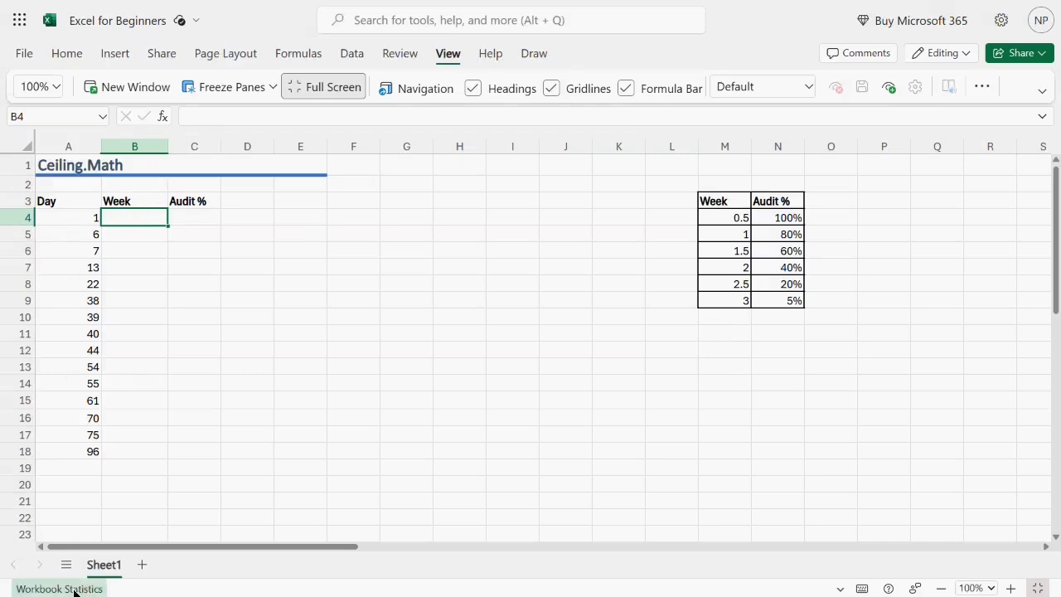
pyautogui.write('=')
pyautogui.press('Left')
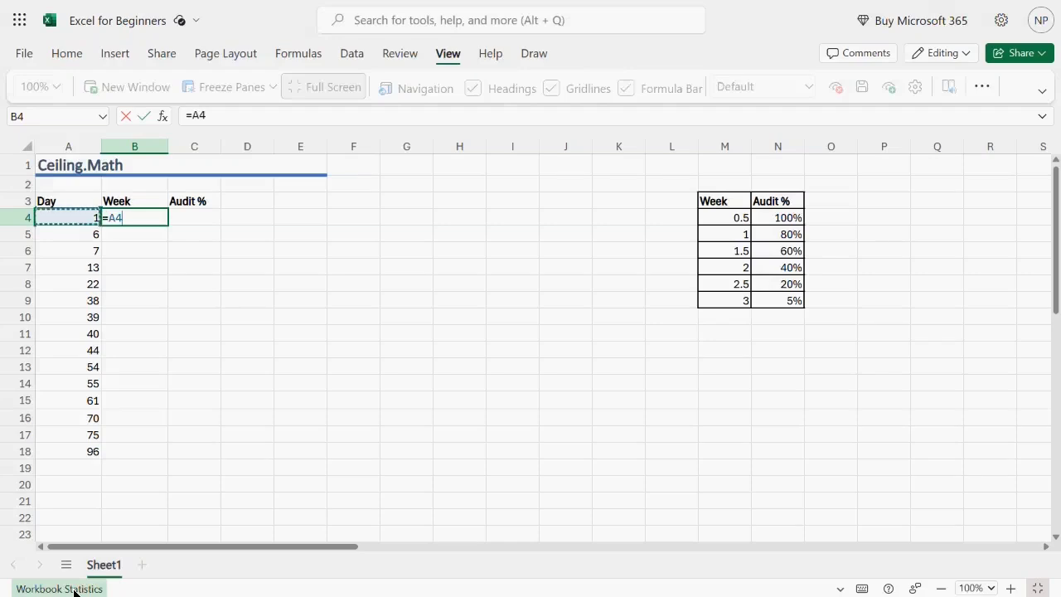
pyautogui.write('/')
pyautogui.write('7')
pyautogui.press('Return')
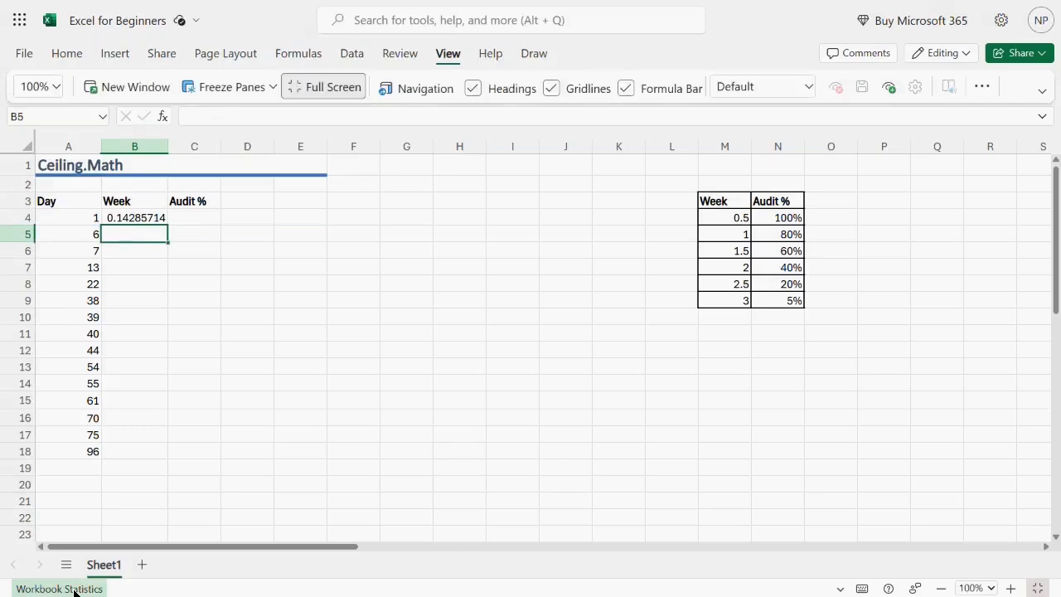
pyautogui.moveTo(146, 221)
pyautogui.mouseDown()
pyautogui.moveTo(167, 226)
pyautogui.moveTo(137, 456)
pyautogui.mouseUp()
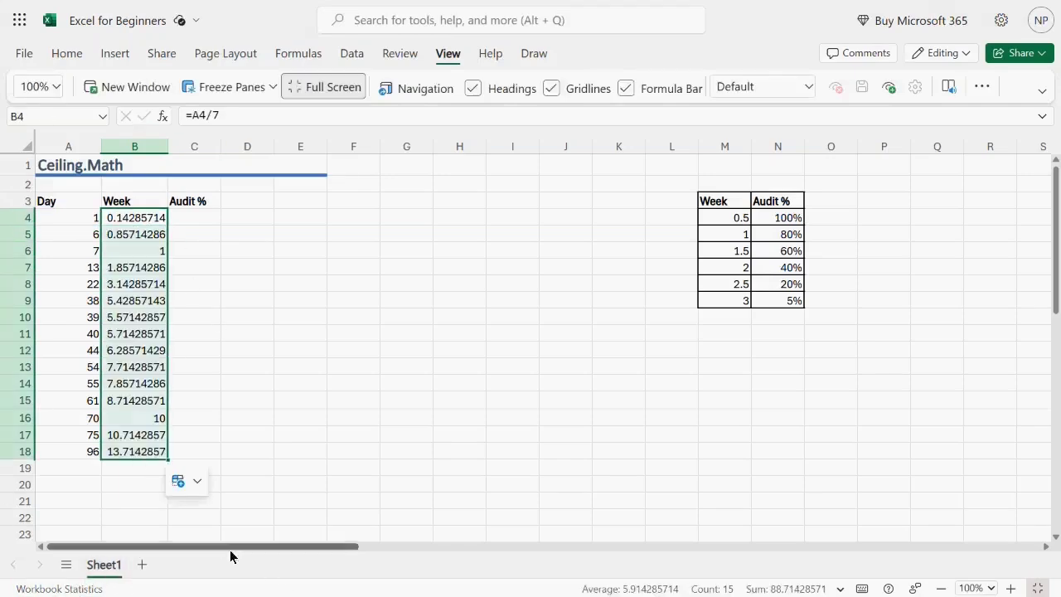
pyautogui.click(86, 453)
pyautogui.click(116, 457)
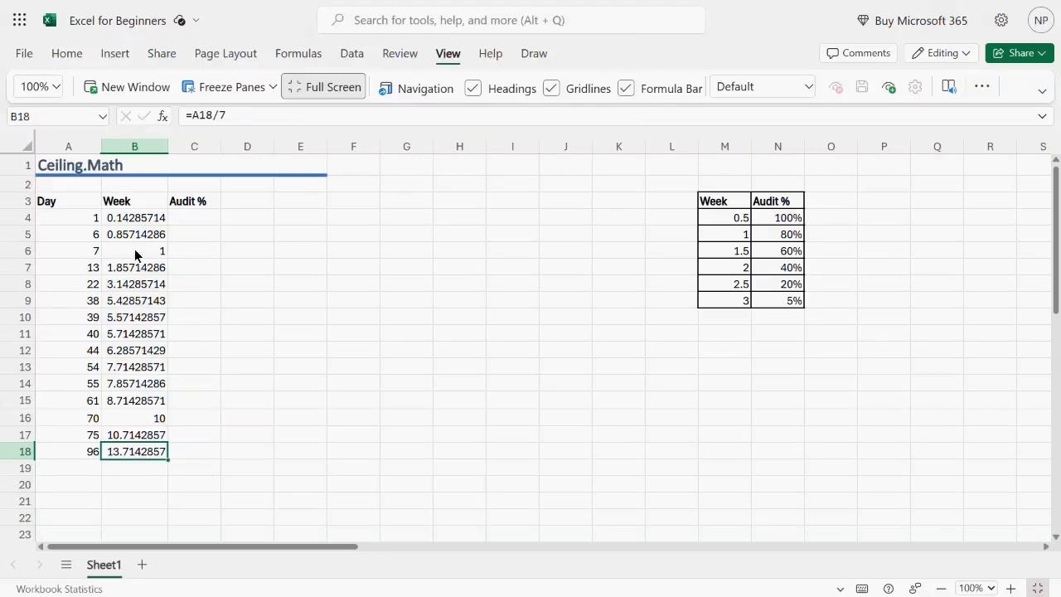
pyautogui.moveTo(137, 218); pyautogui.dragTo(136, 450)
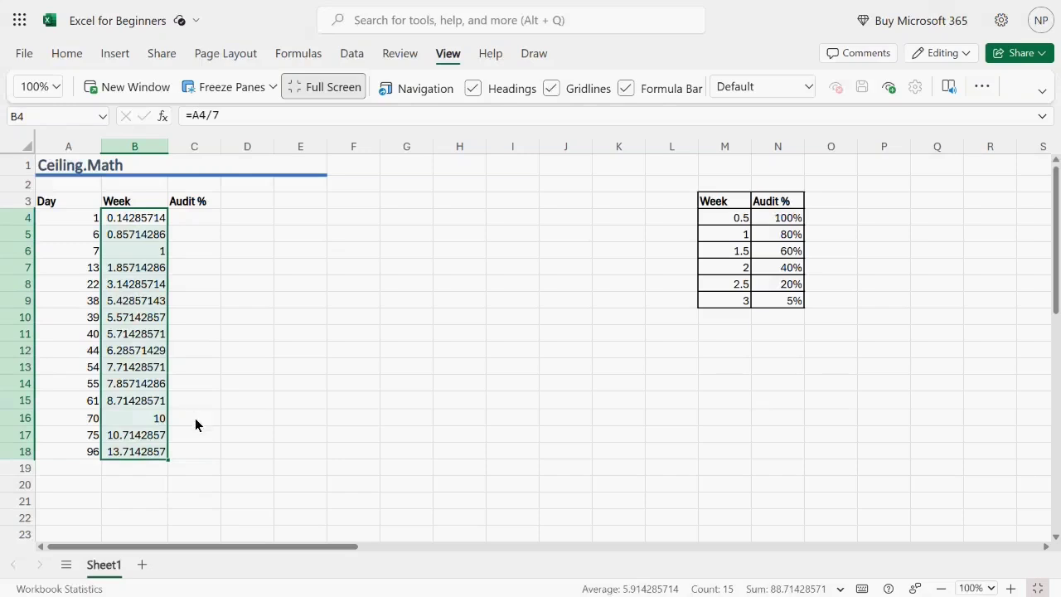
# - Change B4 to =CEILING.MATH(A4/7,0.5) and fill it down through B18
pyautogui.click(196, 121)
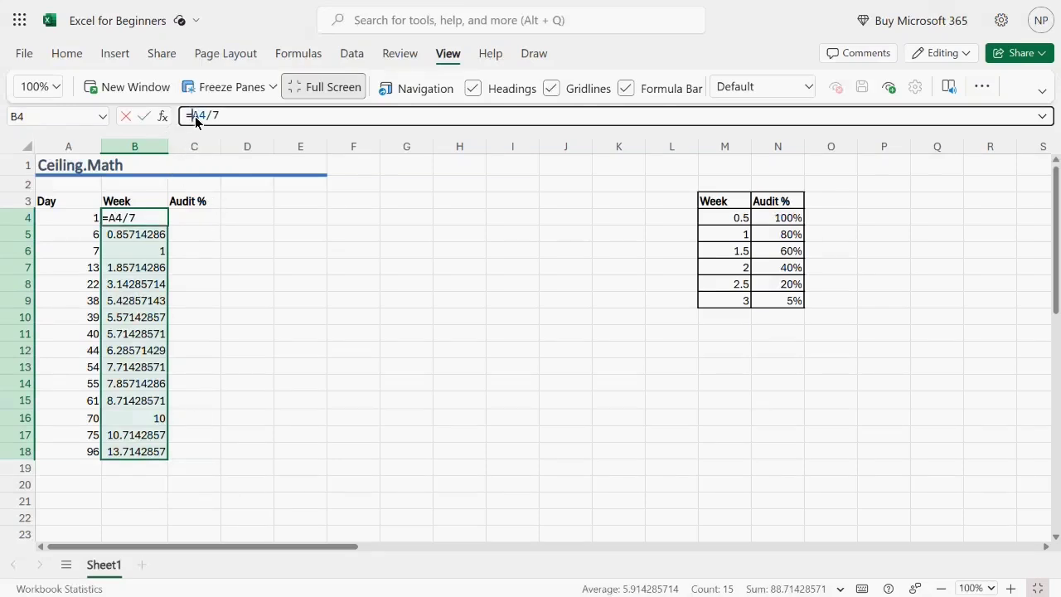
pyautogui.write('ceili')
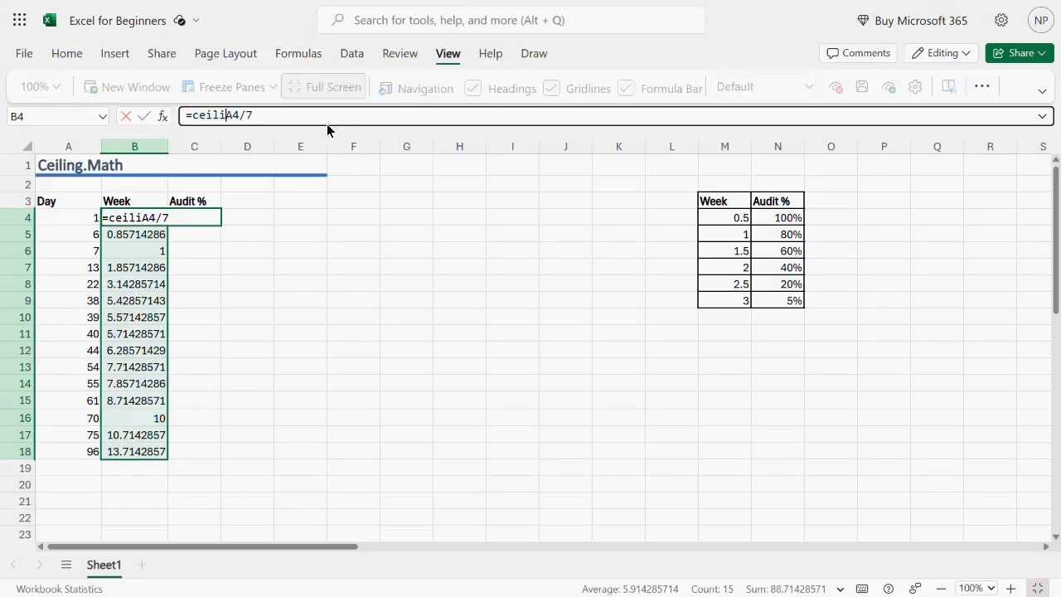
pyautogui.write('ng')
pyautogui.write('.math')
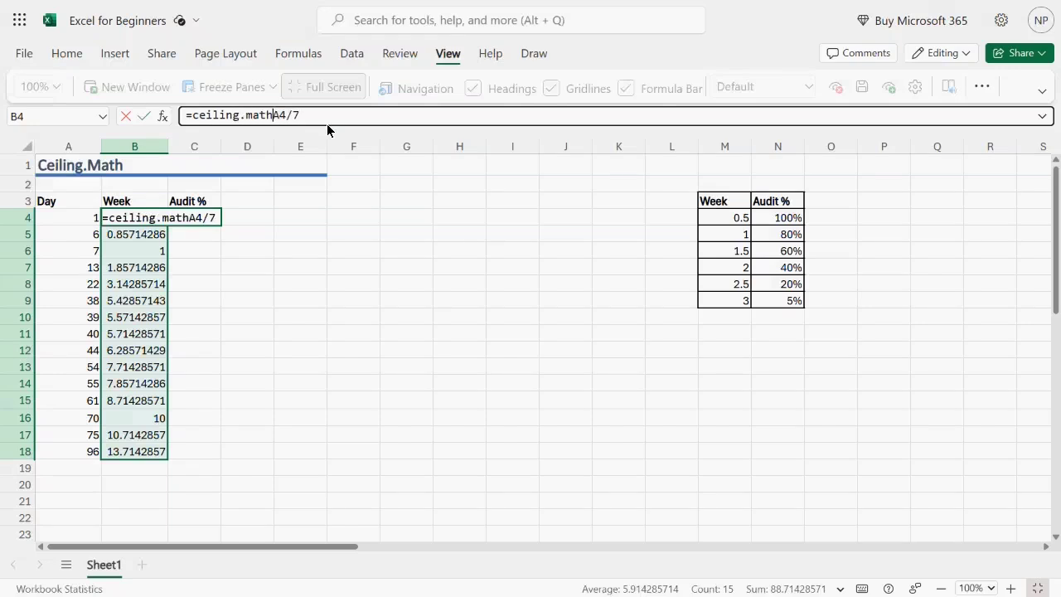
pyautogui.write('(A4/7')
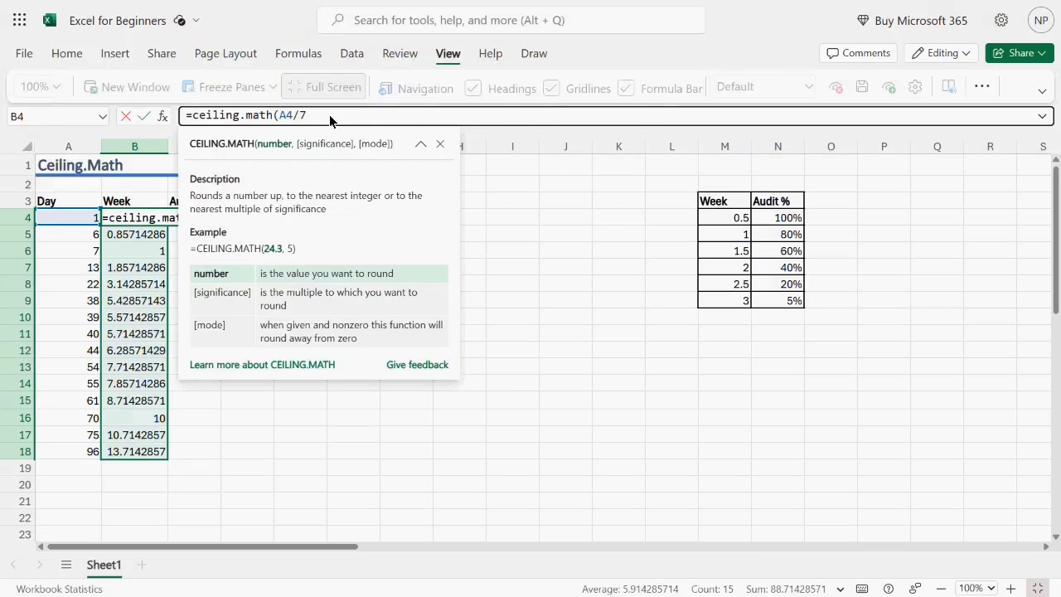
pyautogui.write(',')
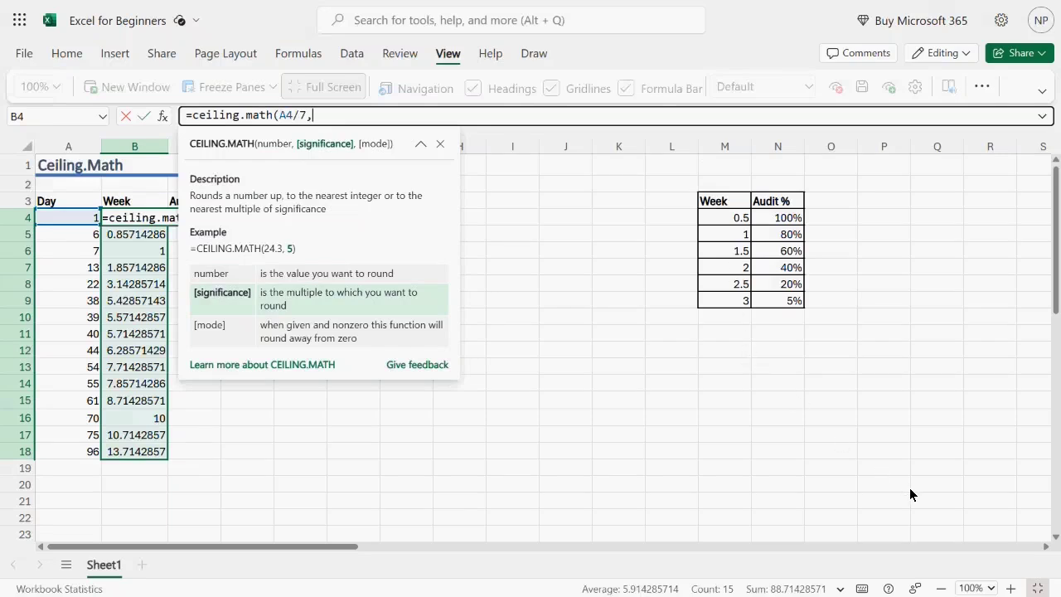
pyautogui.write('0.')
pyautogui.write('5)')
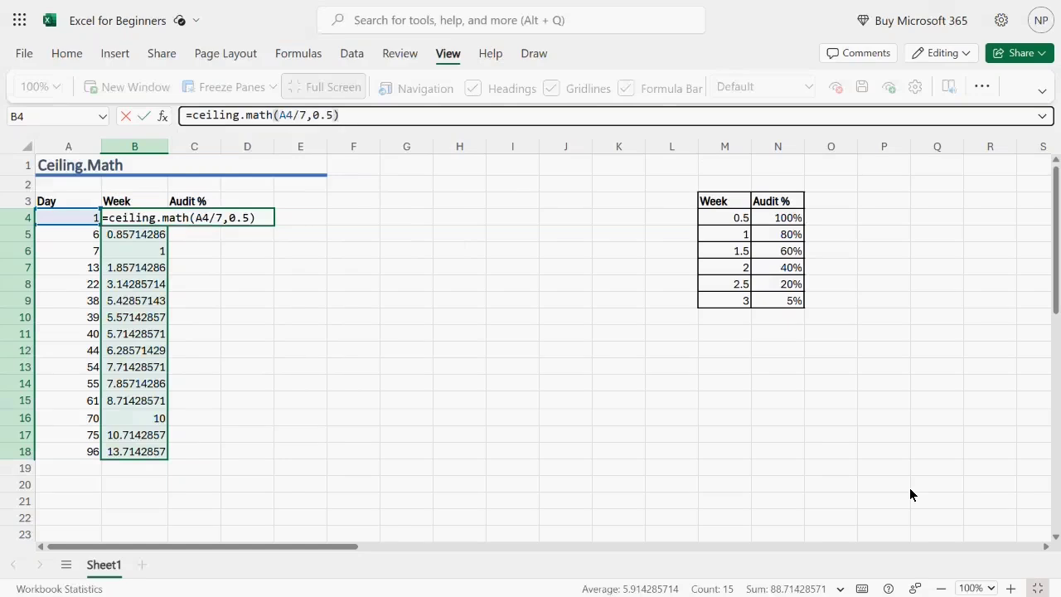
pyautogui.press('Return')
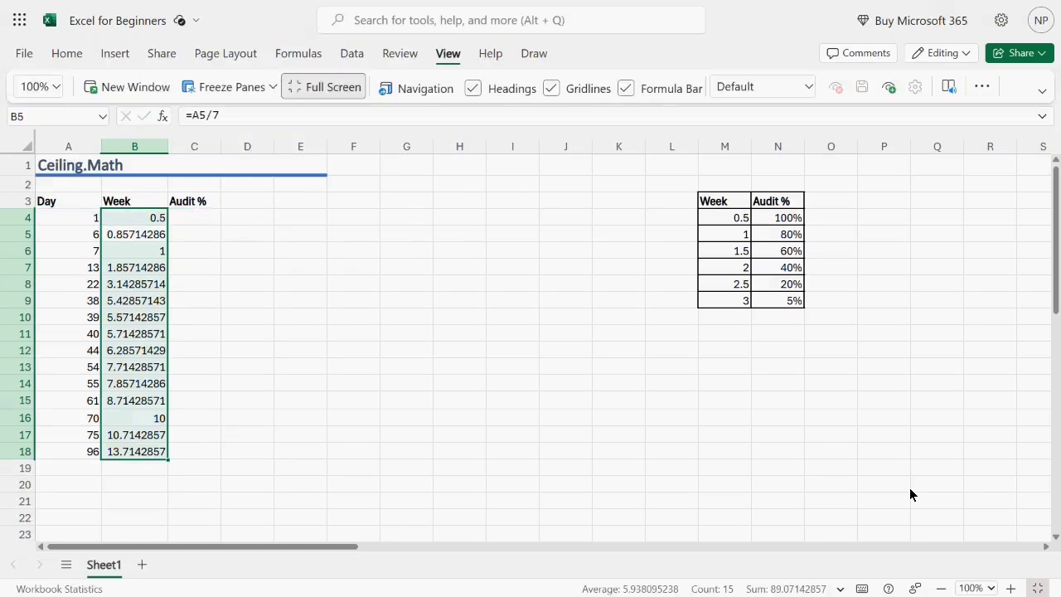
pyautogui.click(154, 219)
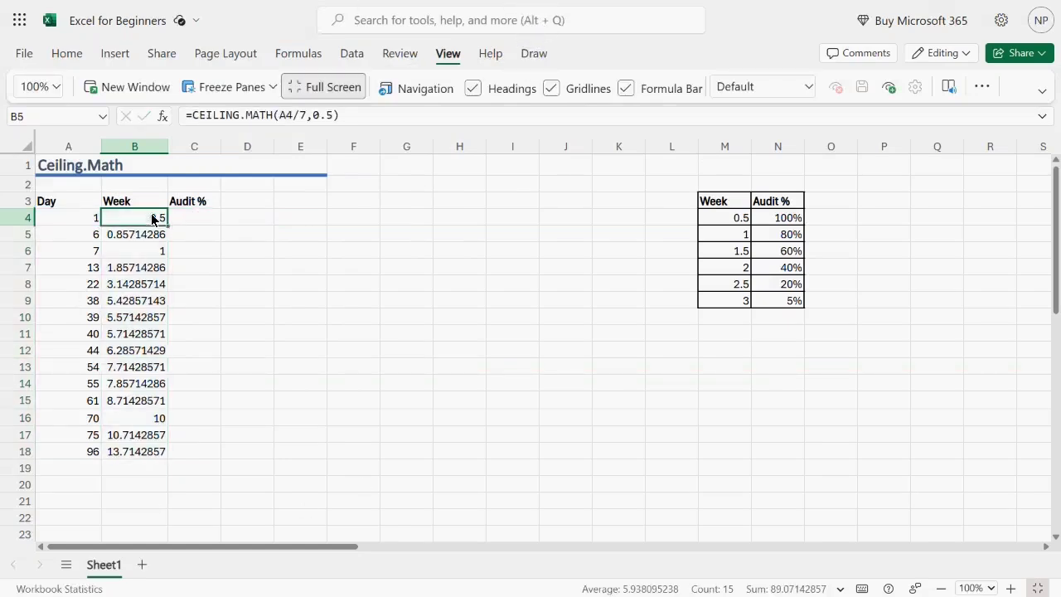
pyautogui.moveTo(167, 230); pyautogui.dragTo(133, 451)
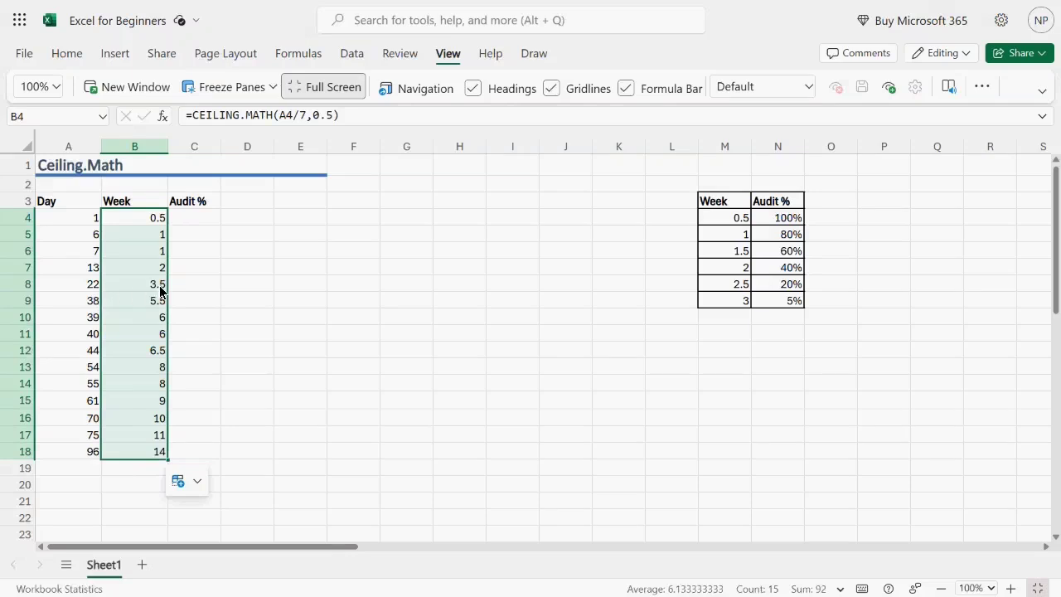
pyautogui.click(92, 276)
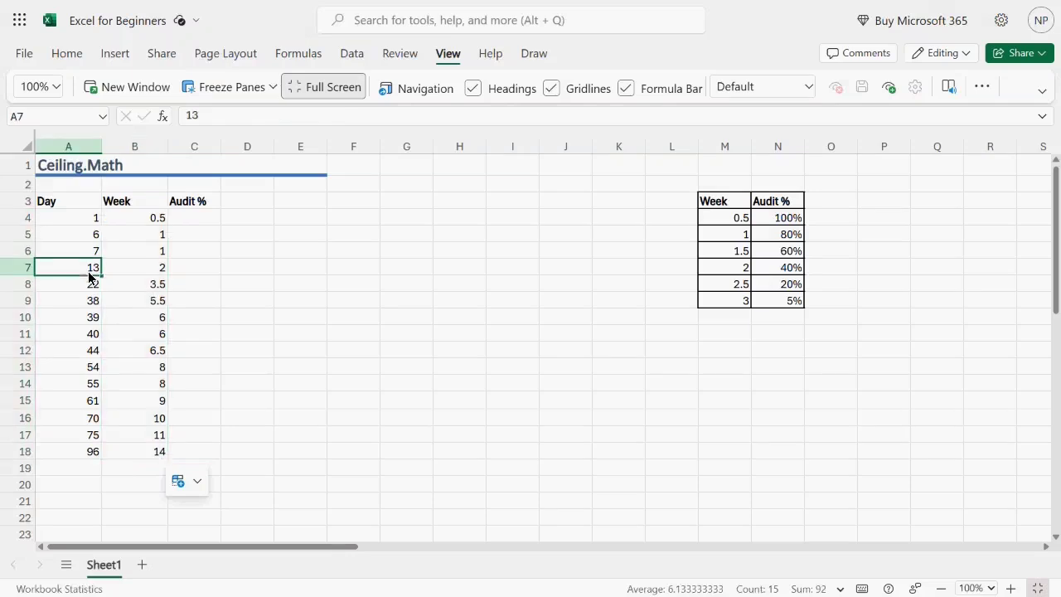
pyautogui.click(142, 270)
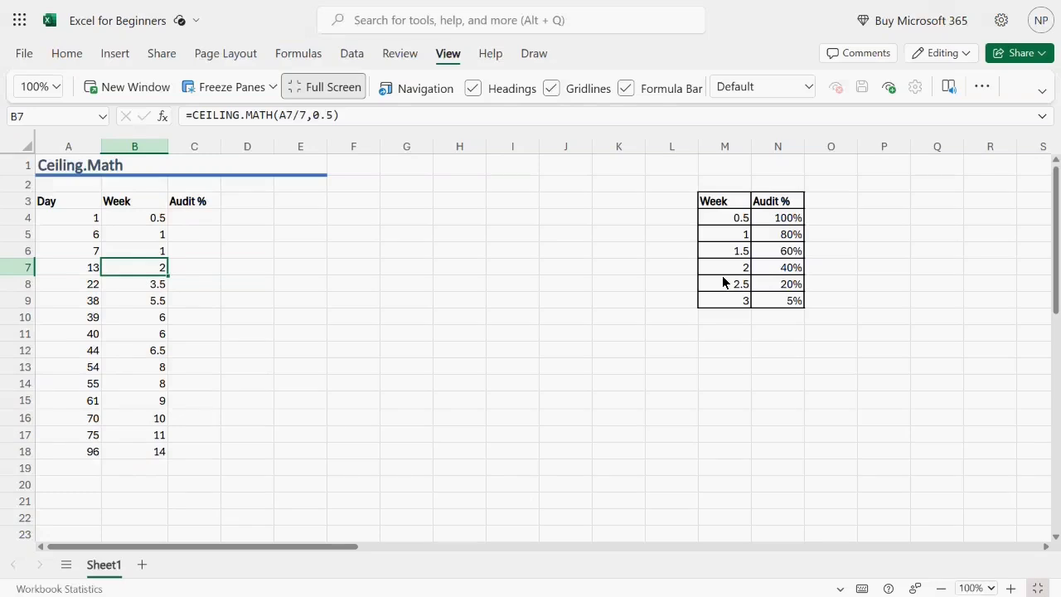
# - Enter =XLOOKUP(B4,M:M,N:N) in C4 to look up each week's Audit %
pyautogui.click(205, 220)
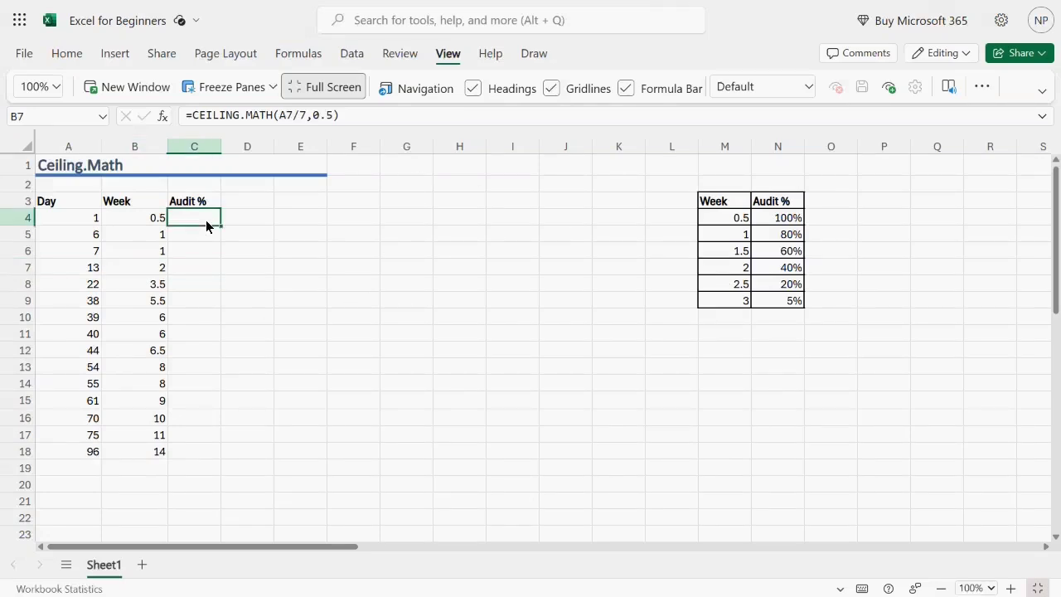
pyautogui.write('=')
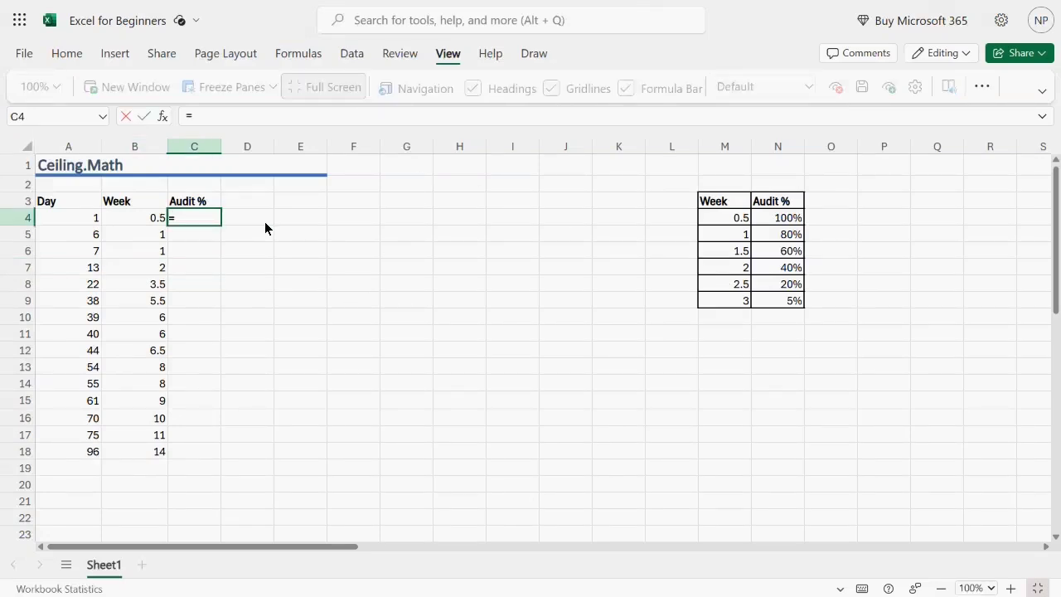
pyautogui.write('xl')
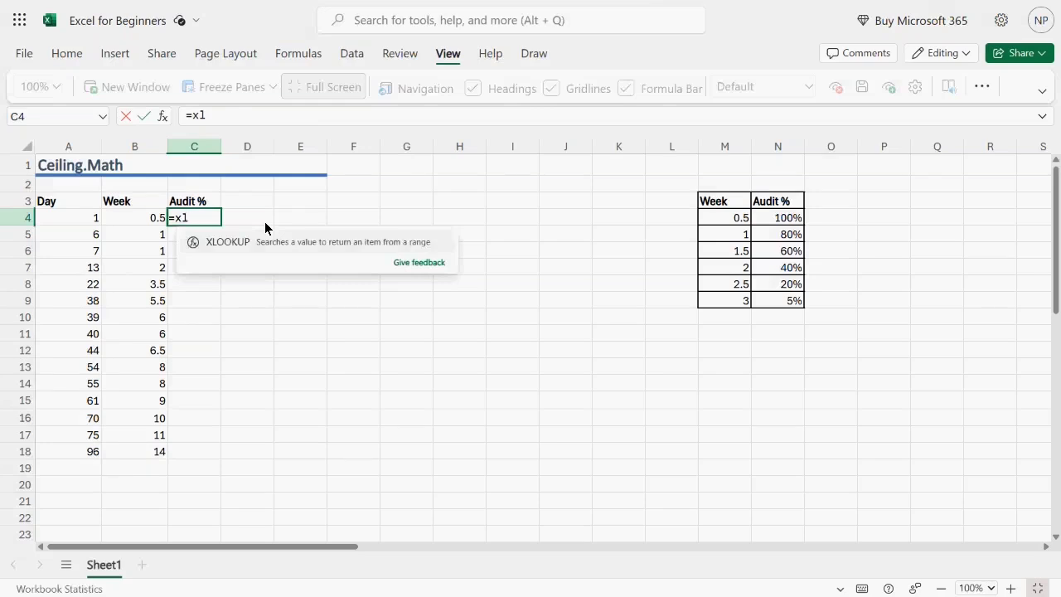
pyautogui.press('Tab')
pyautogui.click(153, 220)
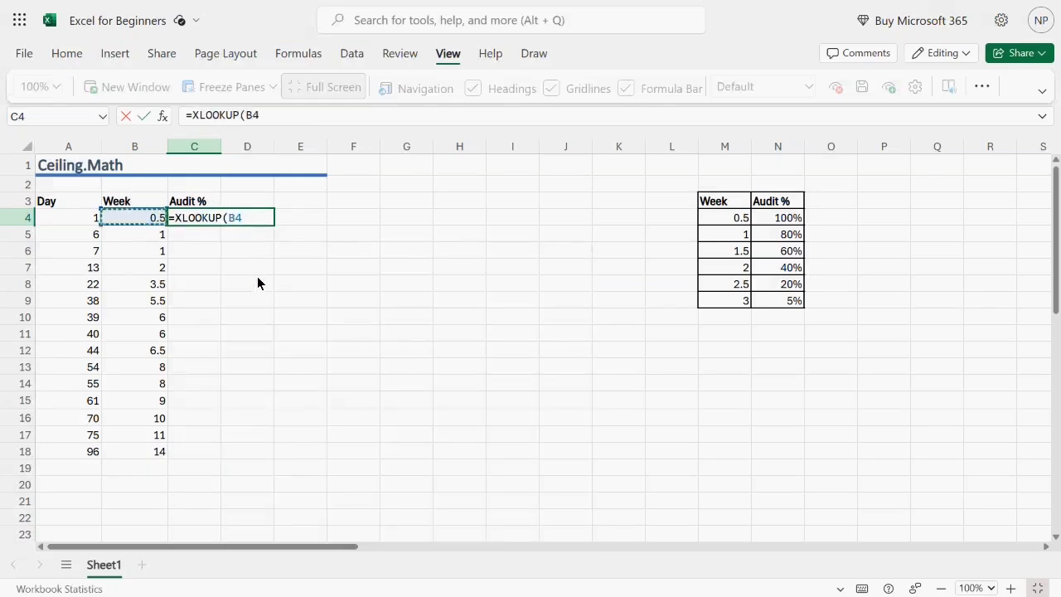
pyautogui.write(',')
pyautogui.click(731, 150)
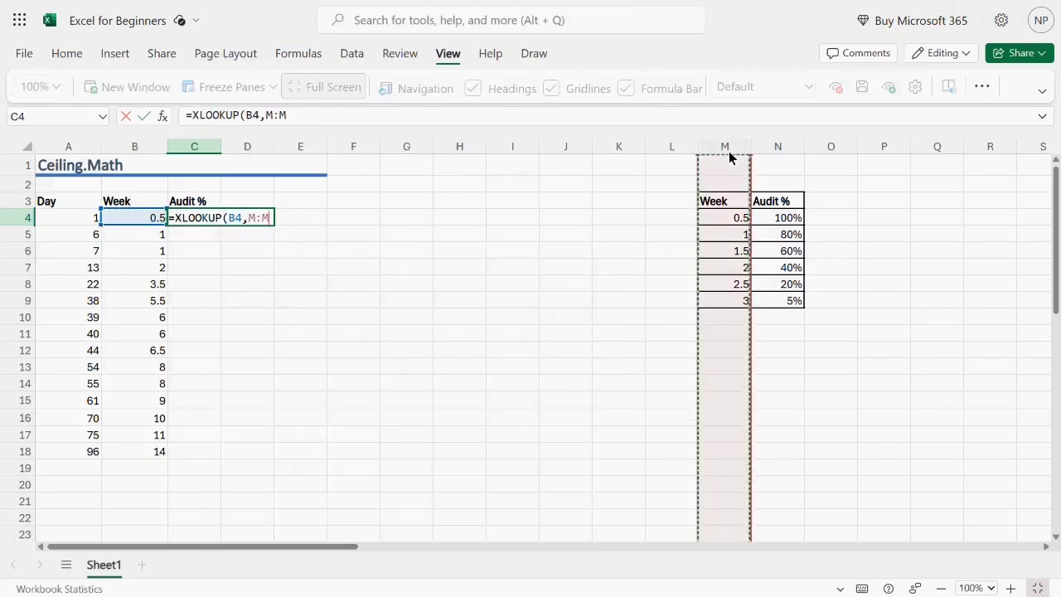
pyautogui.write(',')
pyautogui.click(776, 150)
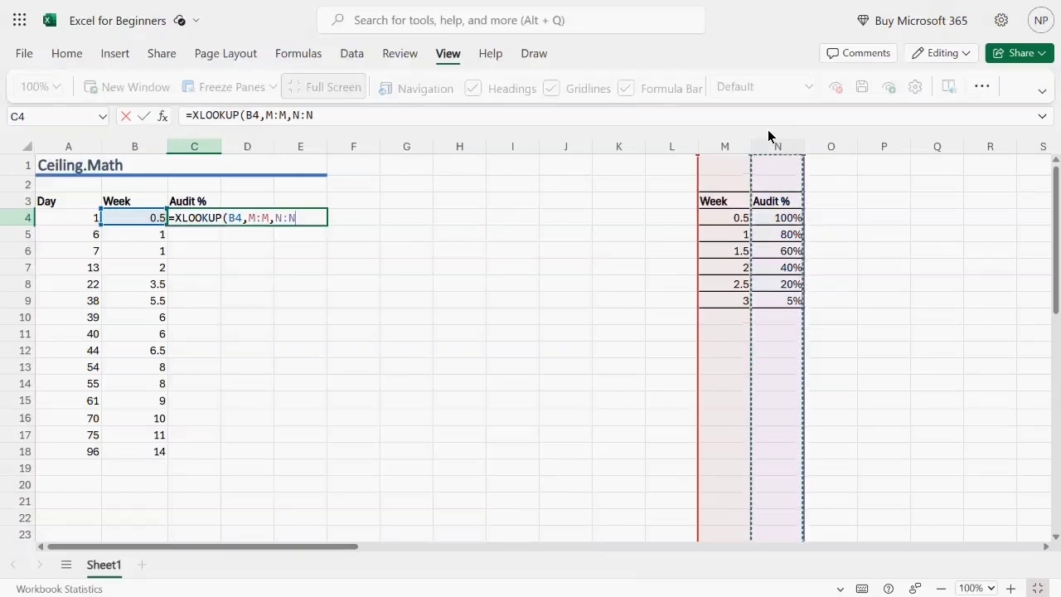
pyautogui.write(')')
pyautogui.press('Return')
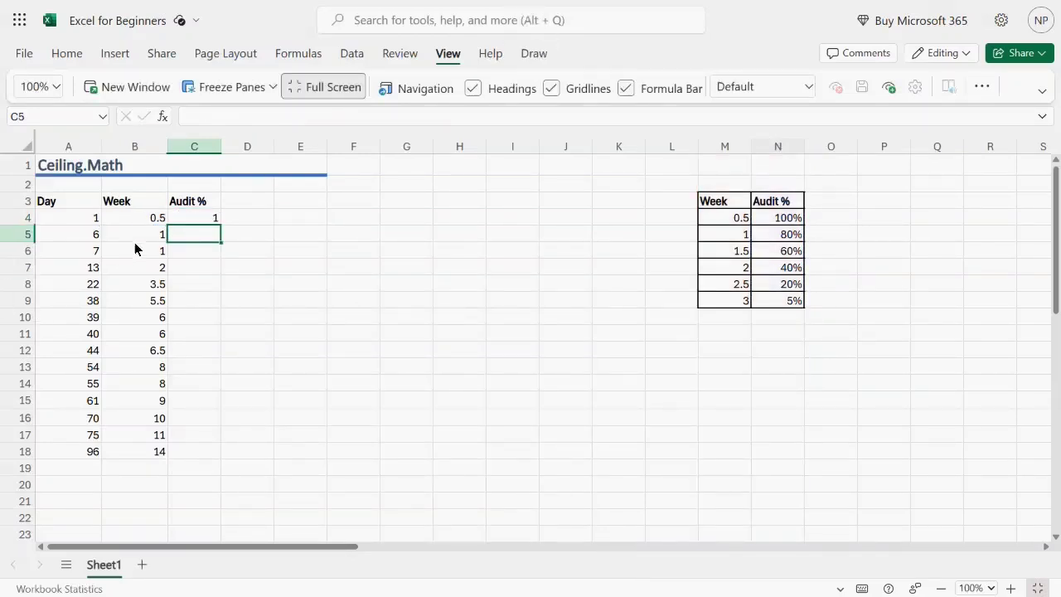
pyautogui.click(202, 219)
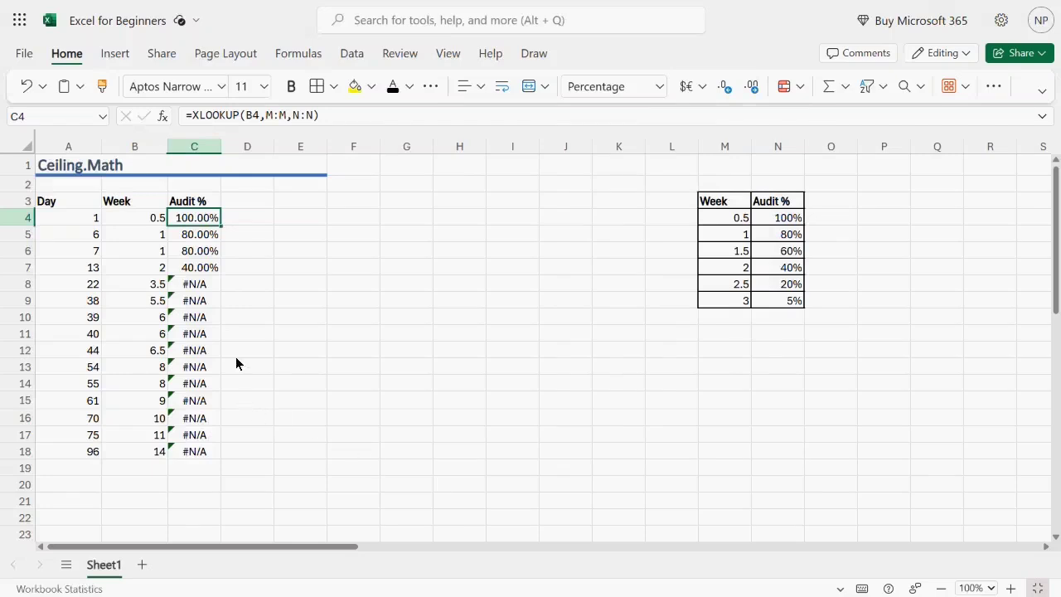
# - Rewrite C8 as =IF(B8<=3,XLOOKUP(B8,M:M,N:N),$N$9) to fall back to the 5% rate
pyautogui.moveTo(220, 288); pyautogui.dragTo(195, 435)
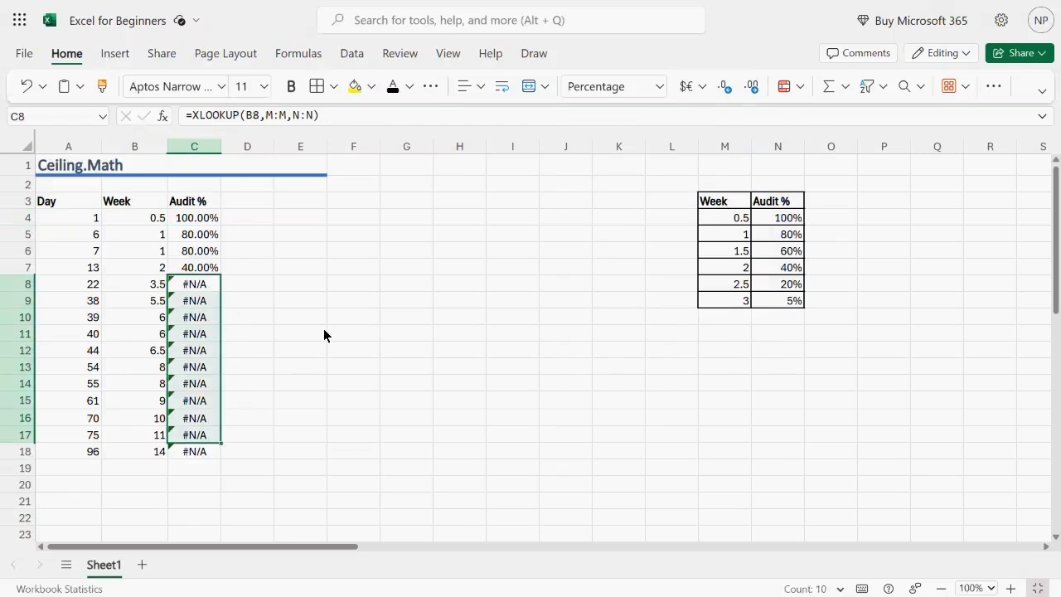
pyautogui.click(144, 287)
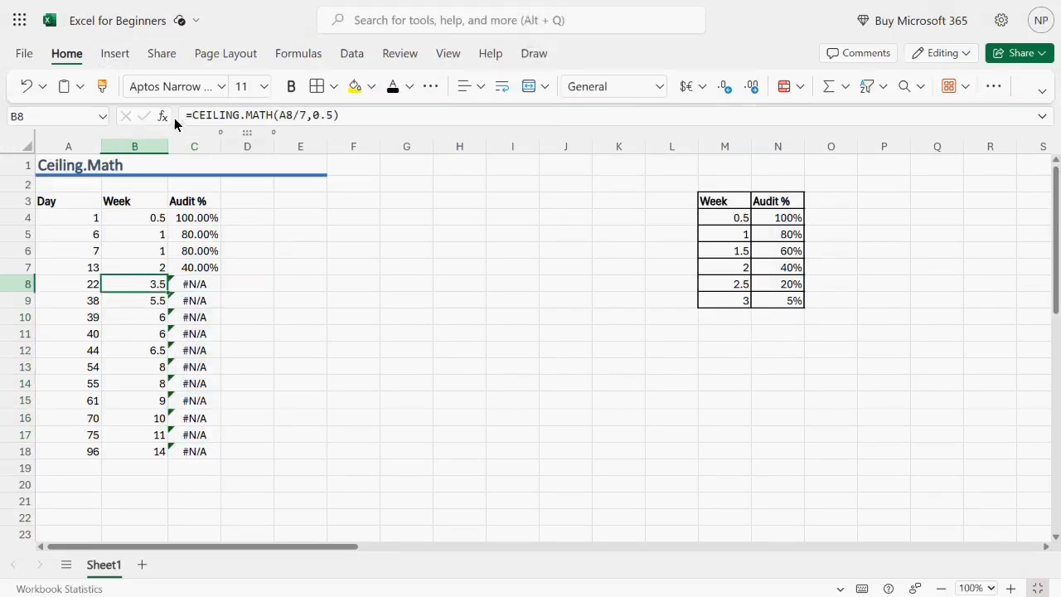
pyautogui.press('Right')
pyautogui.click(200, 118)
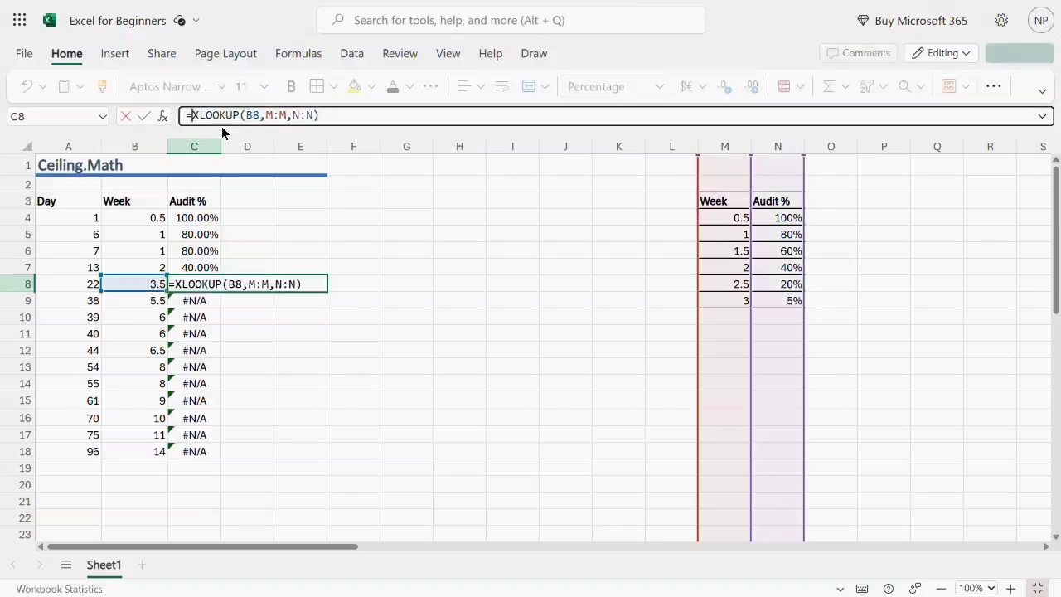
pyautogui.write('if')
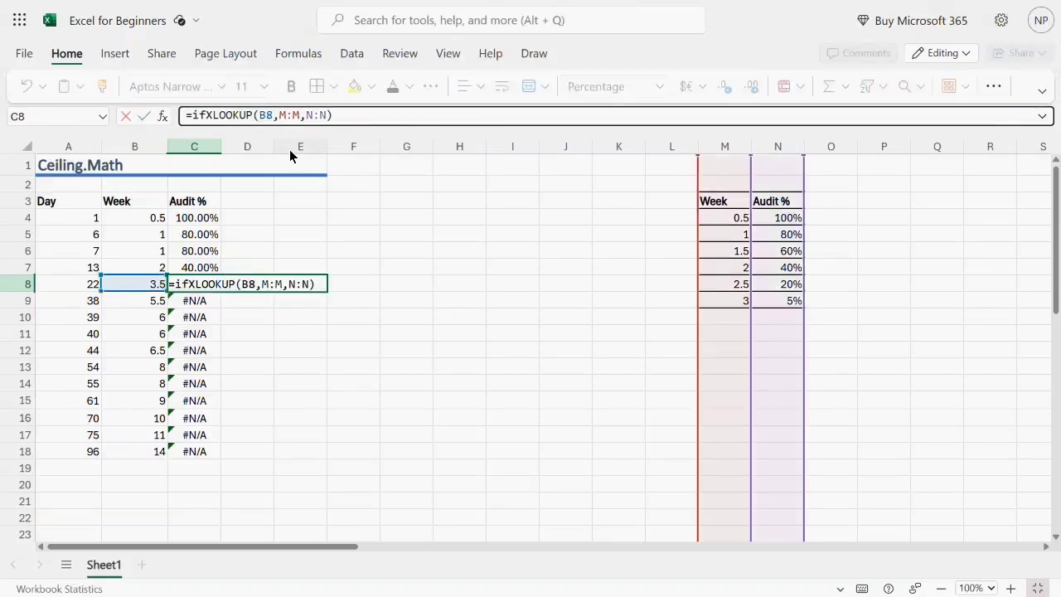
pyautogui.write('(')
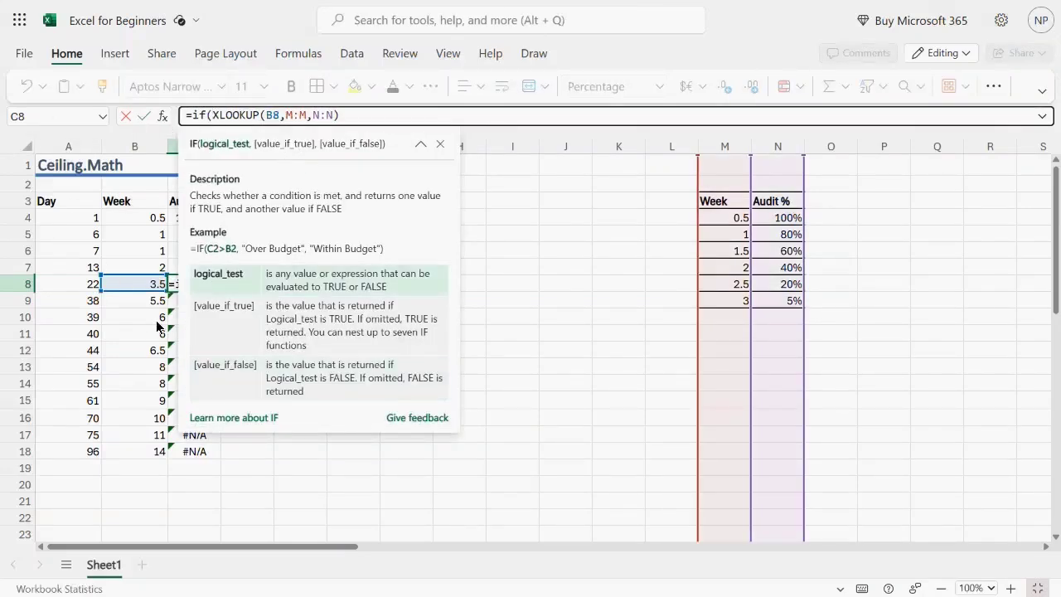
pyautogui.click(144, 289)
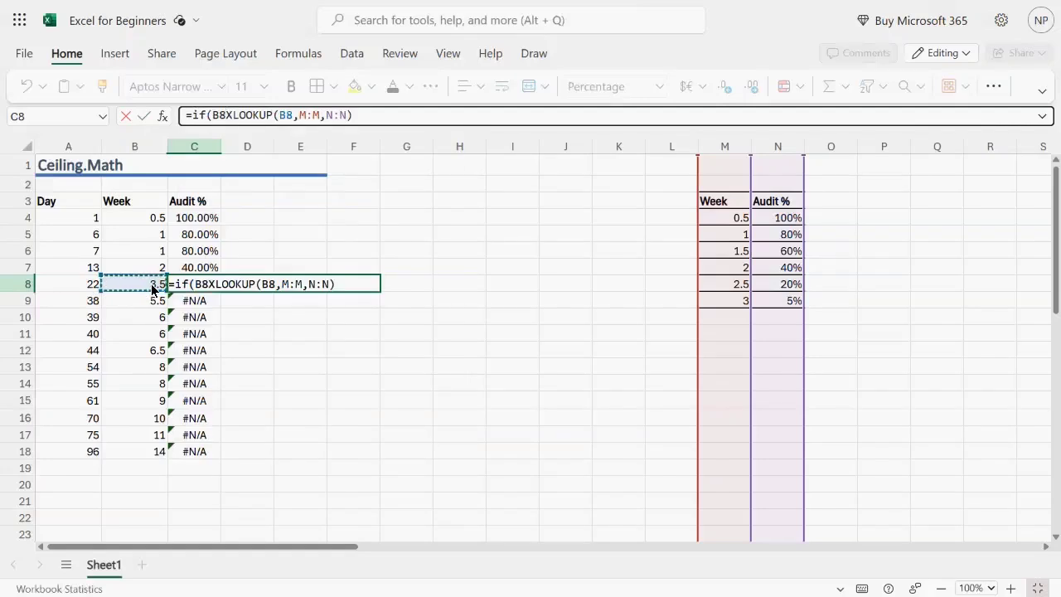
pyautogui.write('<=3')
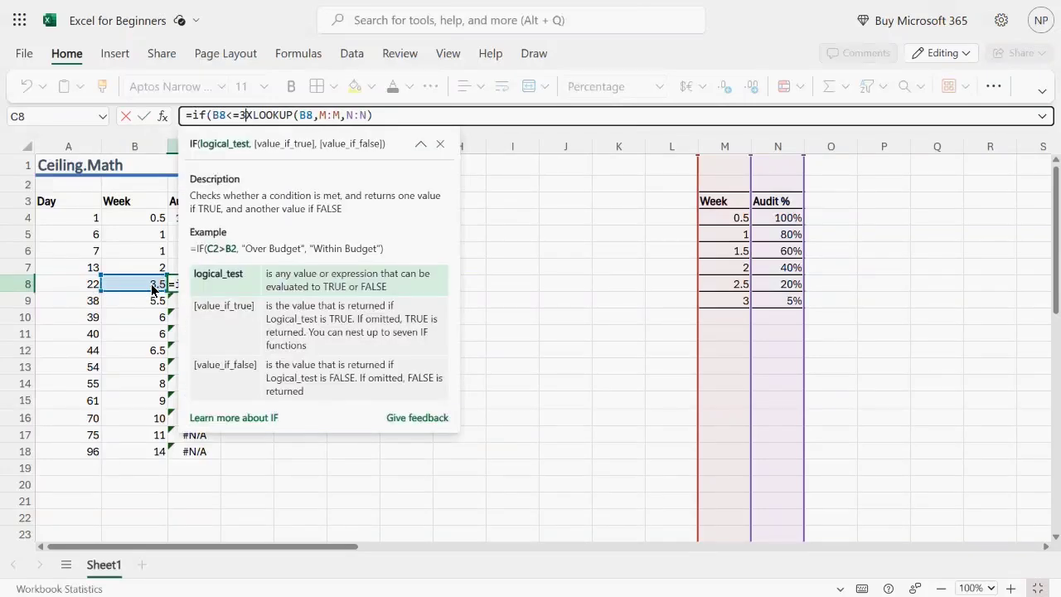
pyautogui.write(',')
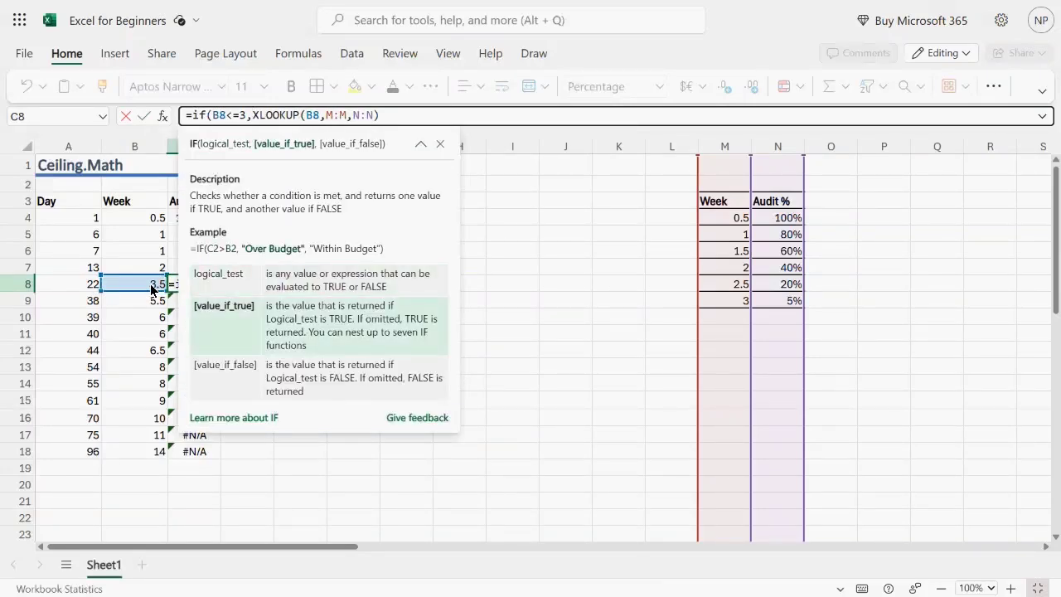
pyautogui.click(397, 117)
pyautogui.write(',')
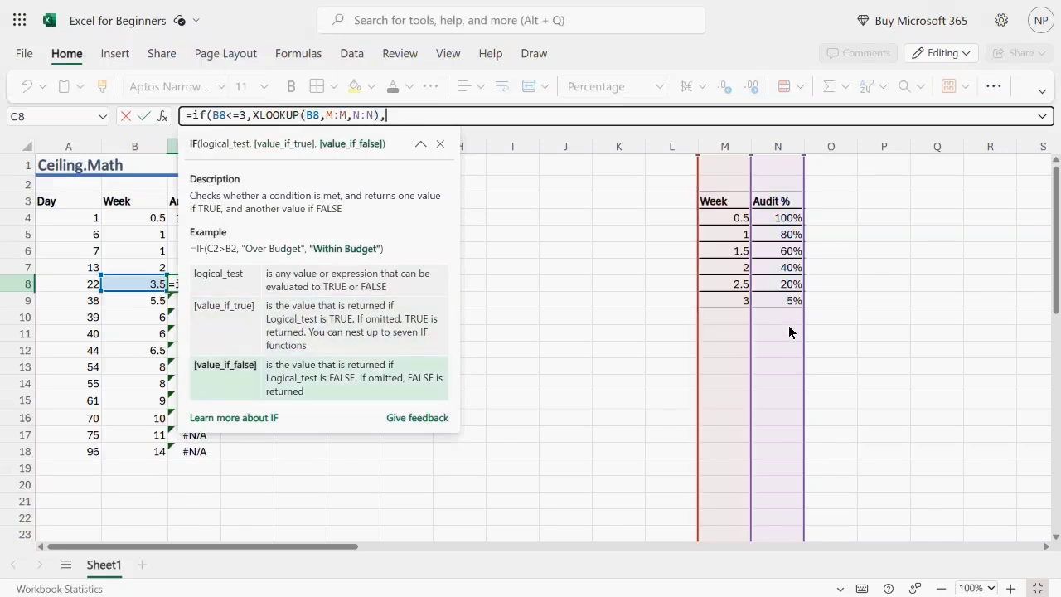
pyautogui.click(798, 297)
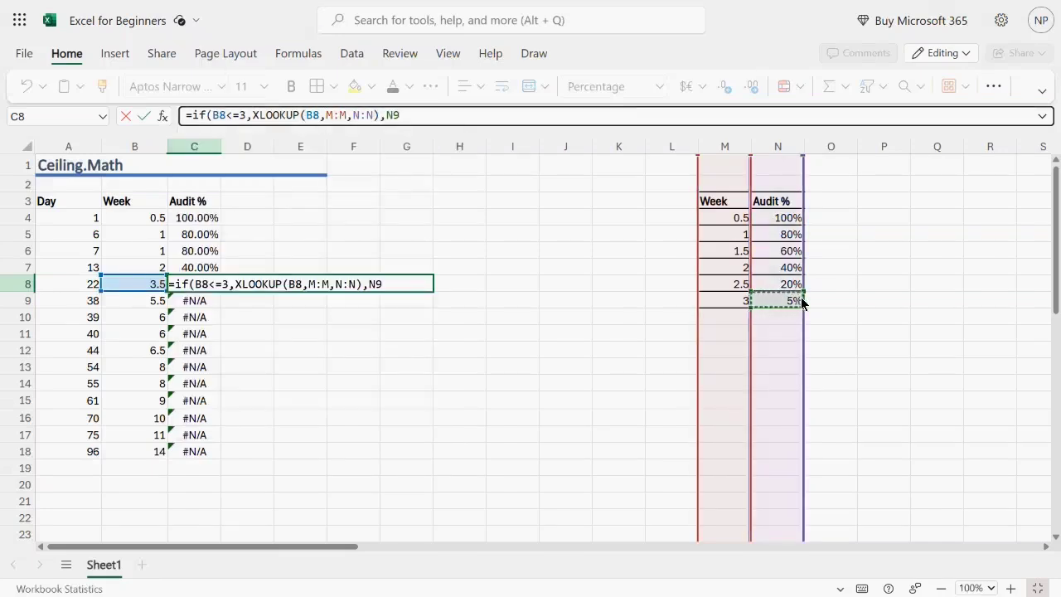
pyautogui.press('F4')
pyautogui.write(')')
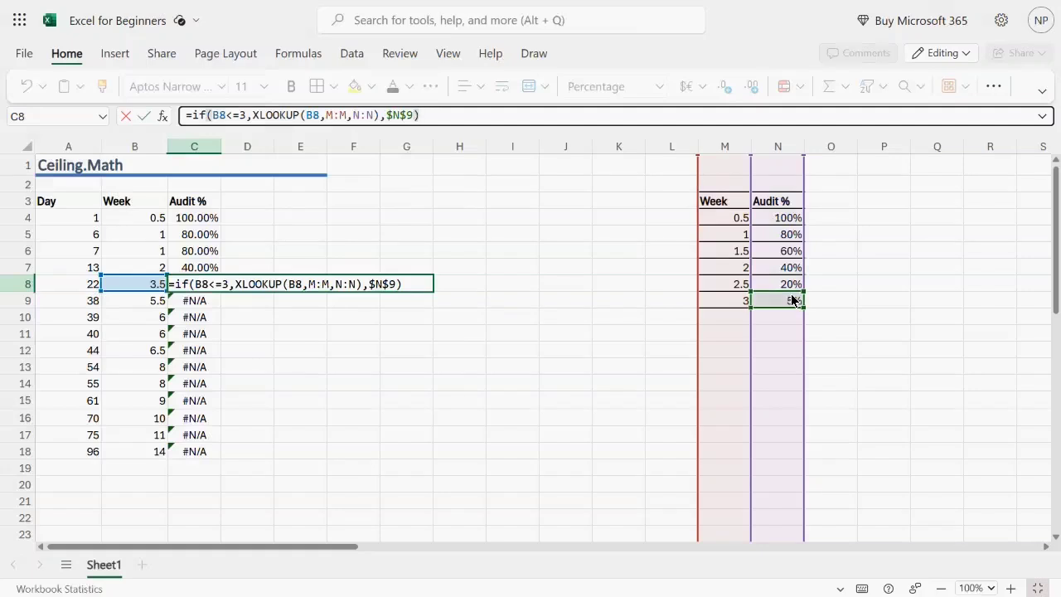
pyautogui.press('Return')
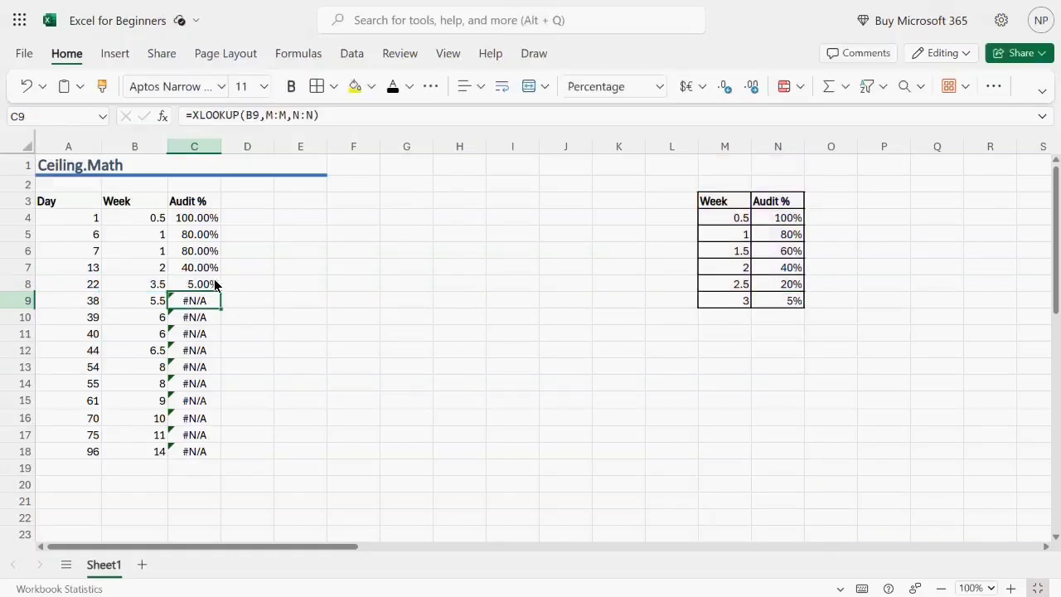
# - Fill the capped Audit % formula from C8 down to C18
pyautogui.click(207, 289)
pyautogui.moveTo(222, 293); pyautogui.dragTo(197, 456)
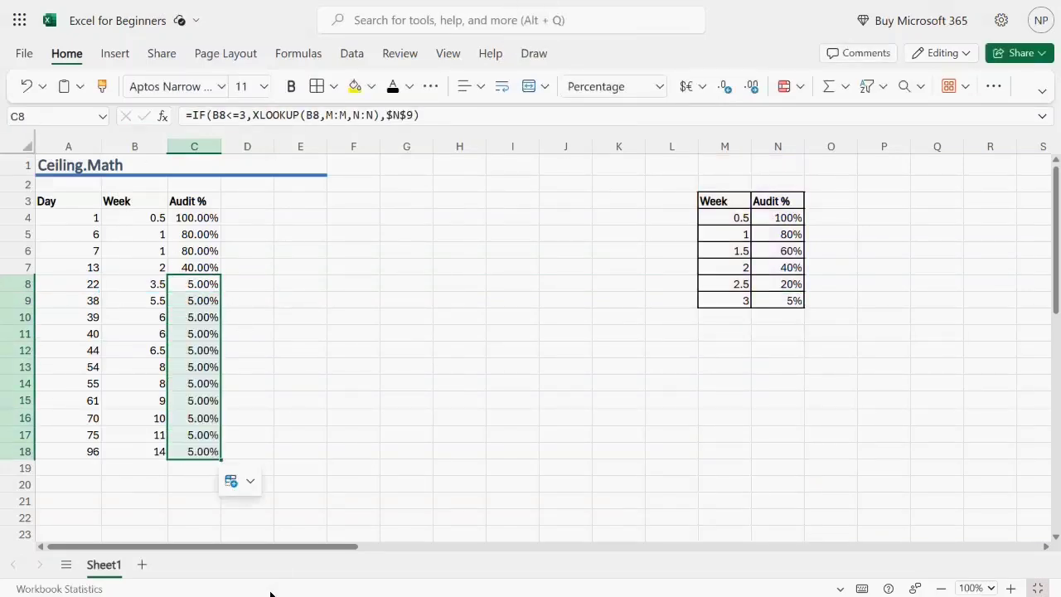
pyautogui.click(207, 289)
# - Fill the IF/XLOOKUP formula from C8 up into C4:C7
pyautogui.moveTo(222, 293)
pyautogui.mouseDown()
pyautogui.moveTo(221, 220)
pyautogui.moveTo(190, 355)
pyautogui.mouseUp()
pyautogui.click(265, 242)
pyautogui.click(194, 217)
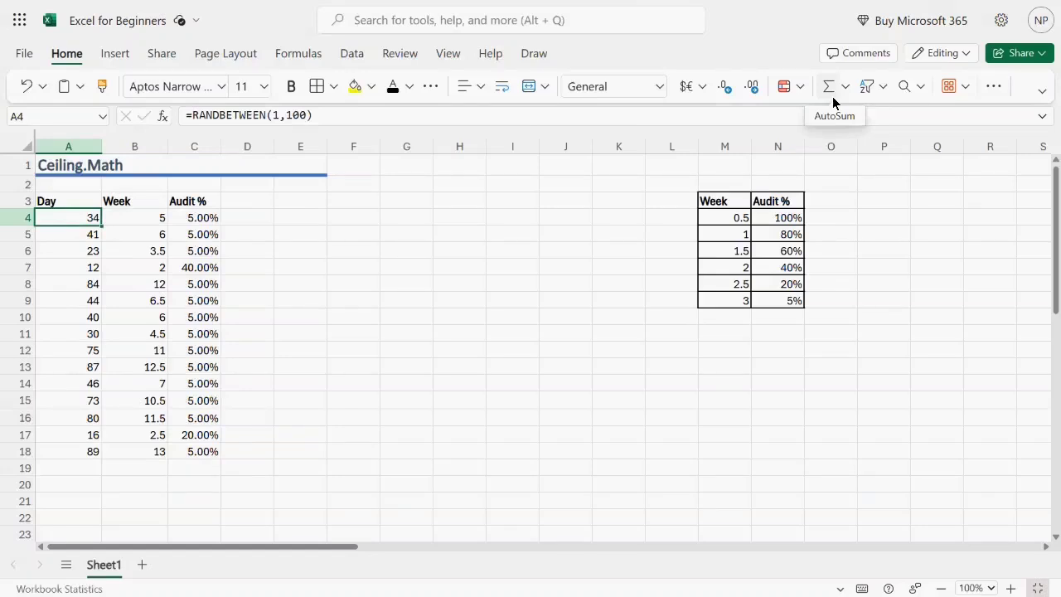
# - Inspect the RANDBETWEEN(1,100) Day formula in A4 and the recalculated Day values
pyautogui.click(308, 115)
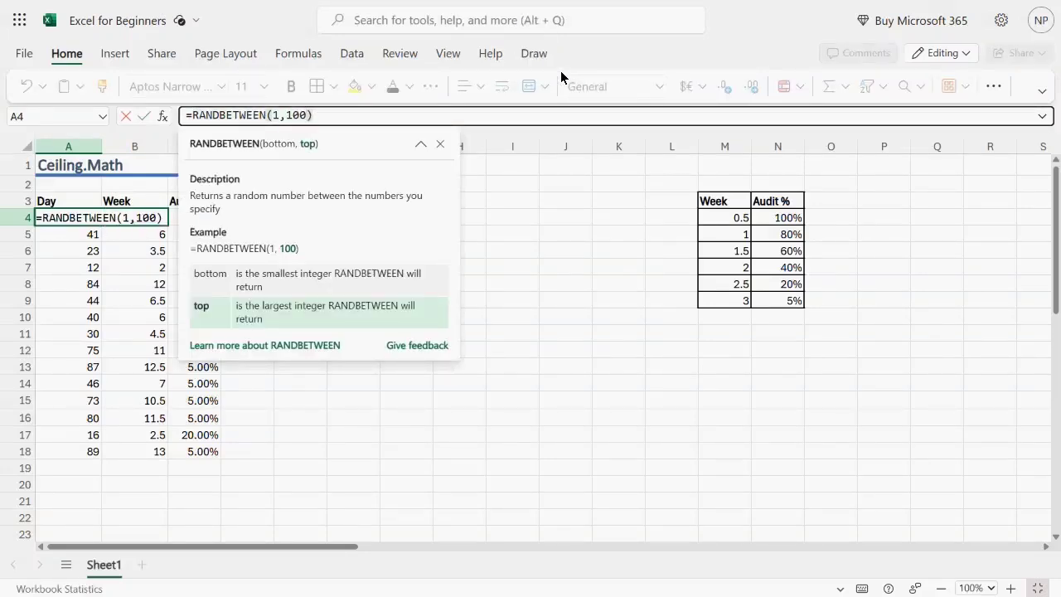
pyautogui.write(',')
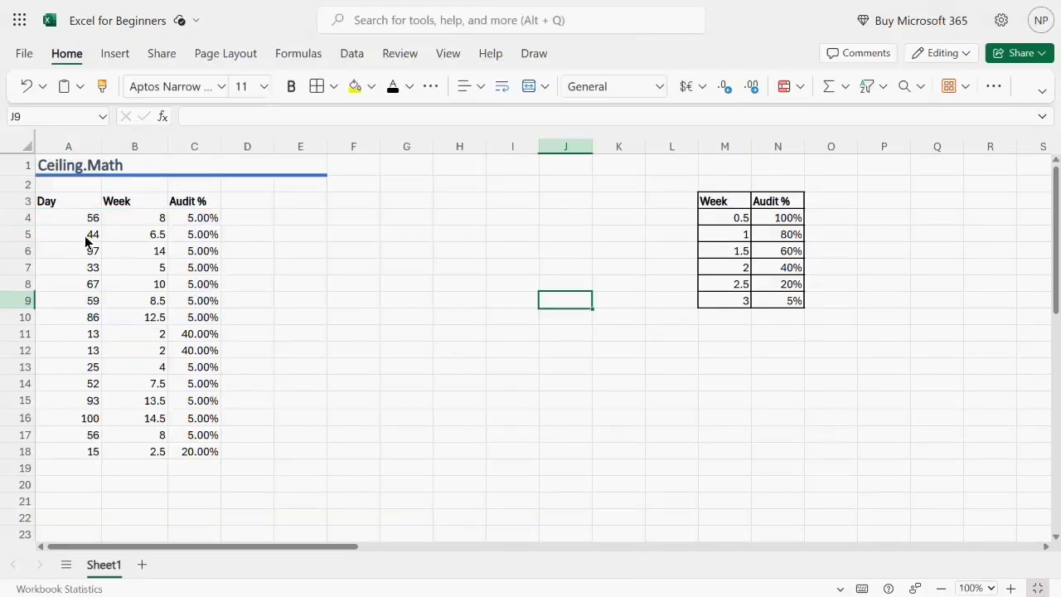
pyautogui.moveTo(80, 224); pyautogui.dragTo(84, 451)
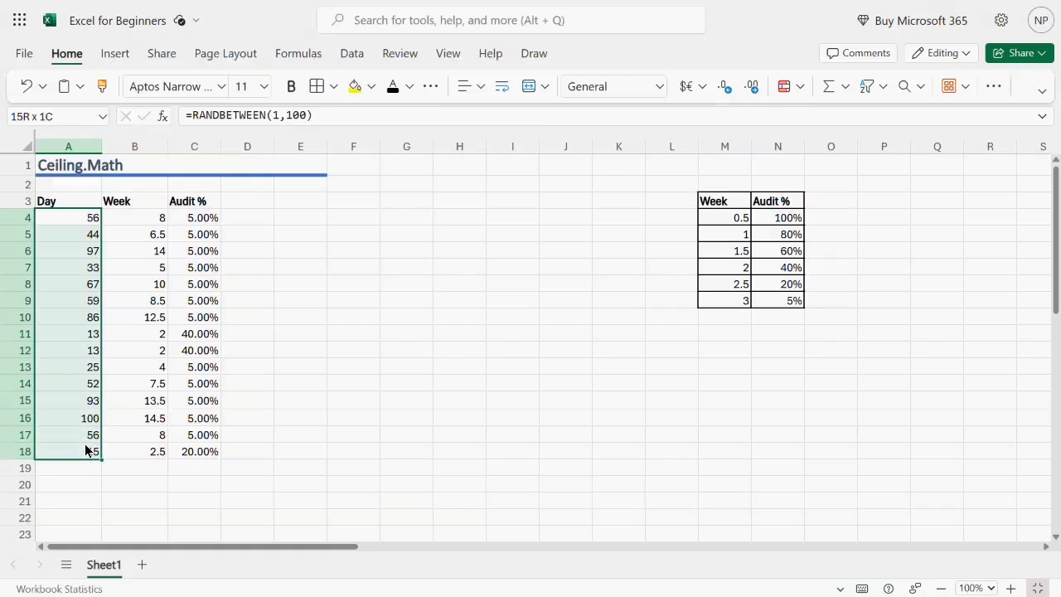
pyautogui.click(375, 302)
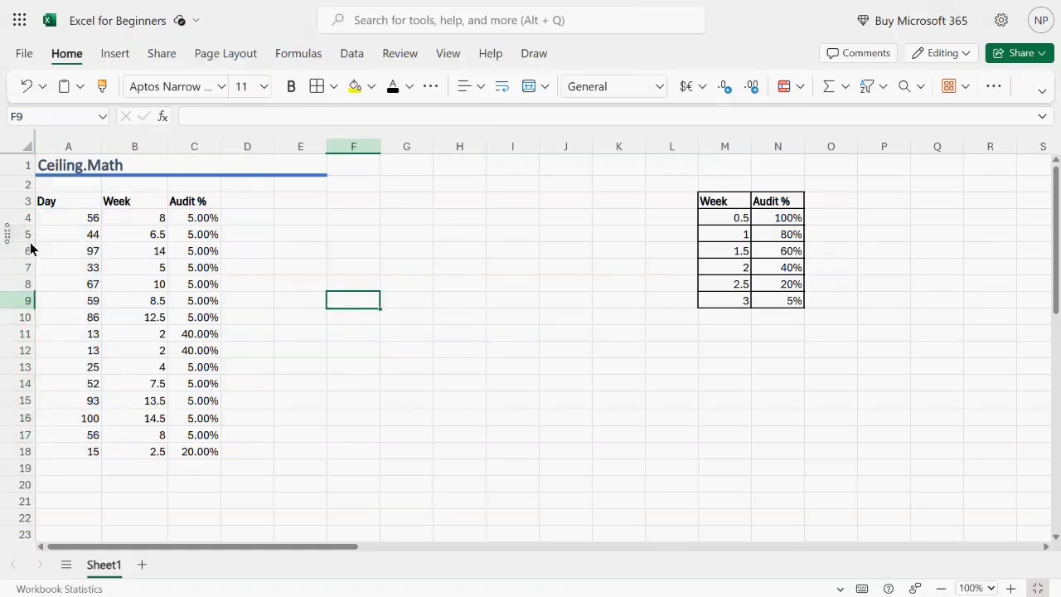
pyautogui.moveTo(49, 267)
pyautogui.mouseDown()
pyautogui.moveTo(74, 221)
pyautogui.moveTo(92, 443)
pyautogui.mouseUp()
# - Enter test values 1, 1.2 and 1.5 in G7:G9
pyautogui.click(406, 267)
pyautogui.write('1')
pyautogui.press('Return')
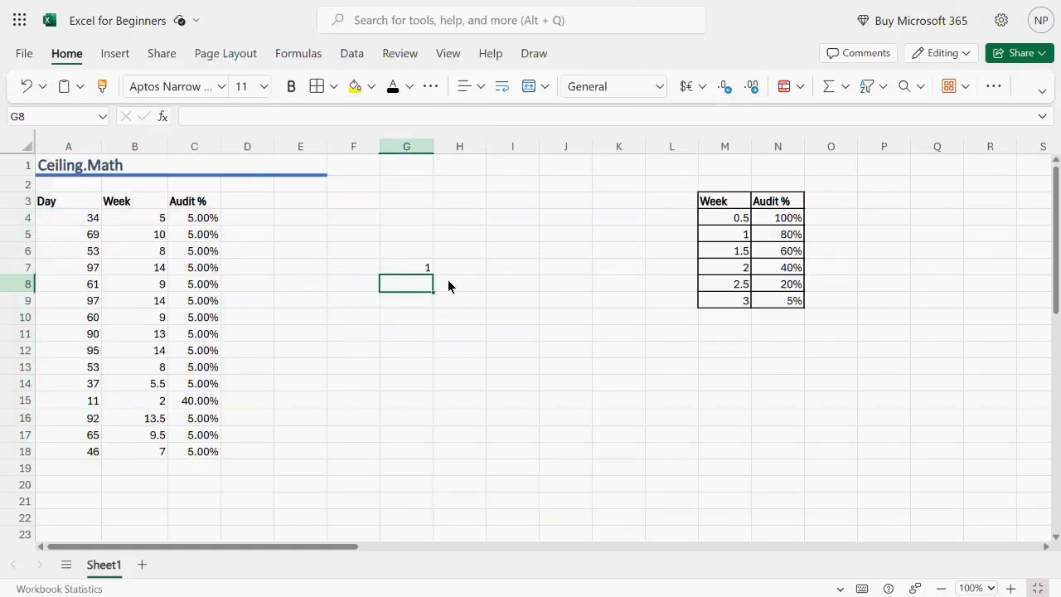
pyautogui.write('1.2')
pyautogui.press('Return')
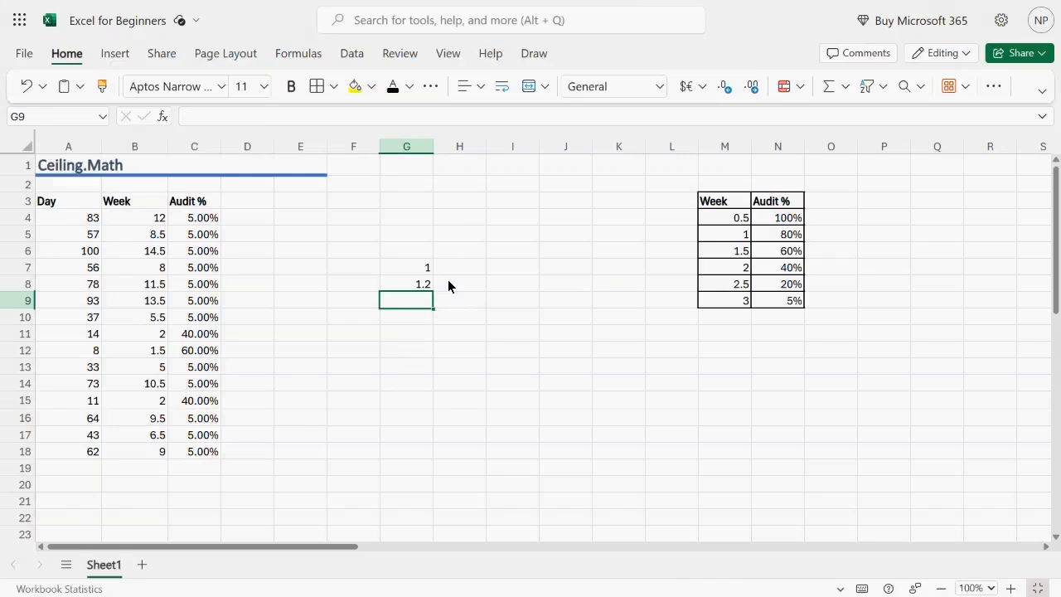
pyautogui.write('1.5')
pyautogui.press('Tab')
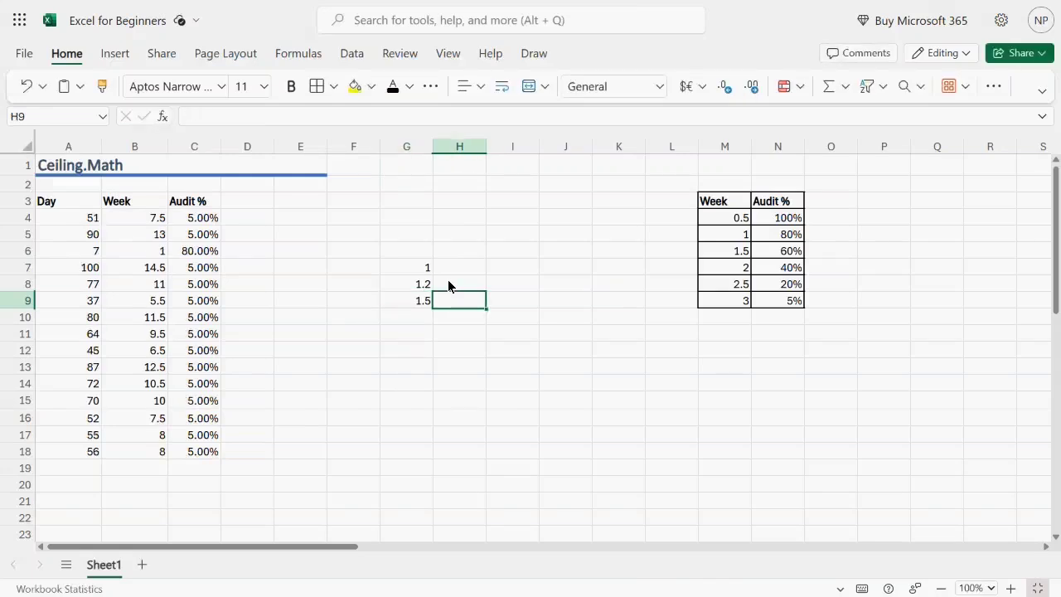
# - Copy the three test values from G7:G9 into G11:G13
pyautogui.moveTo(417, 266); pyautogui.dragTo(413, 302)
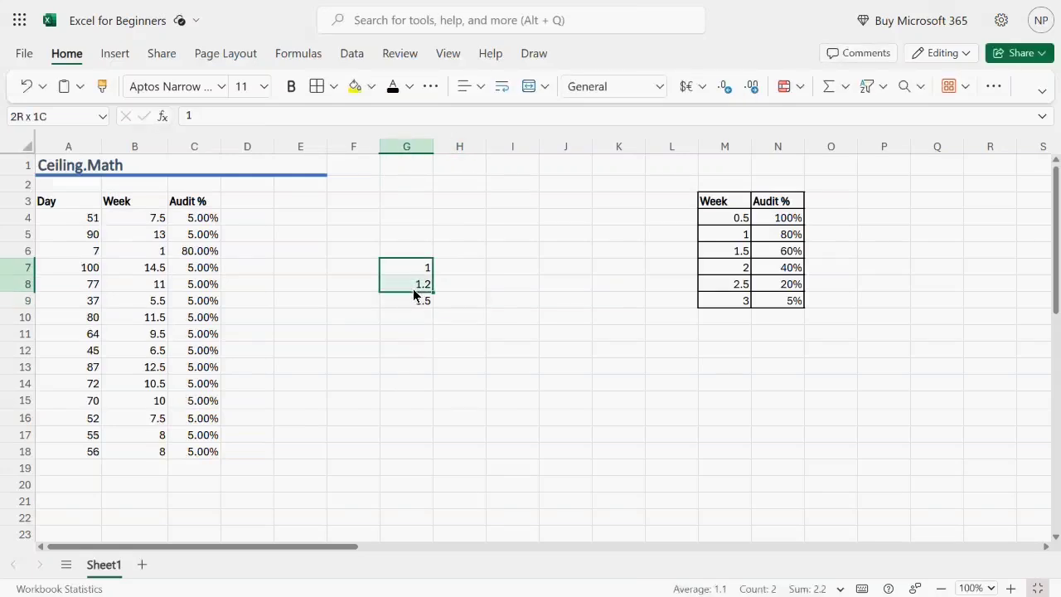
pyautogui.hotkey('ctrl', 'c')
pyautogui.click(505, 269)
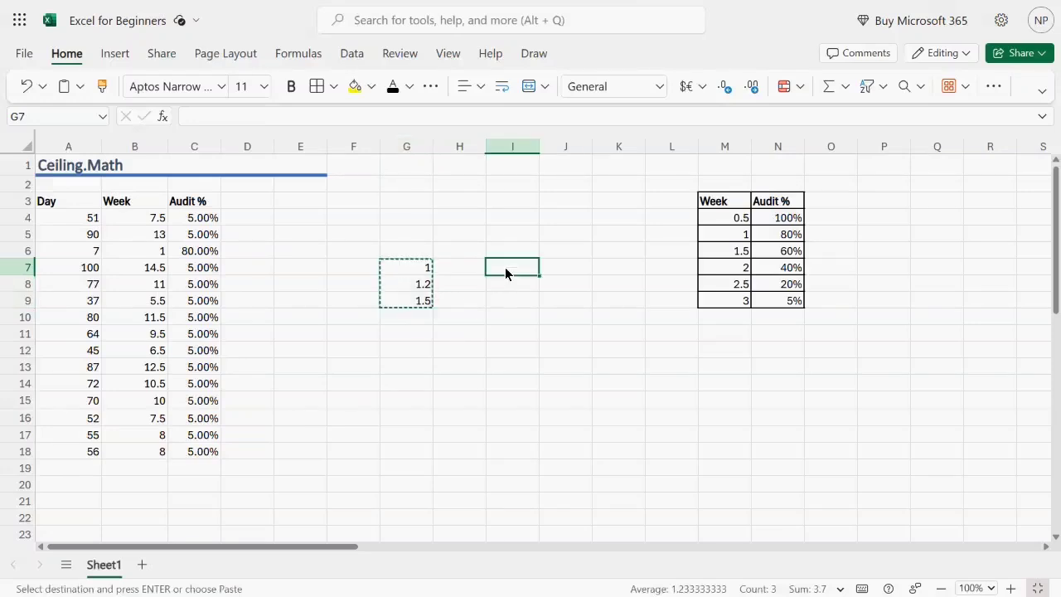
pyautogui.click(406, 334)
pyautogui.hotkey('ctrl', 'v')
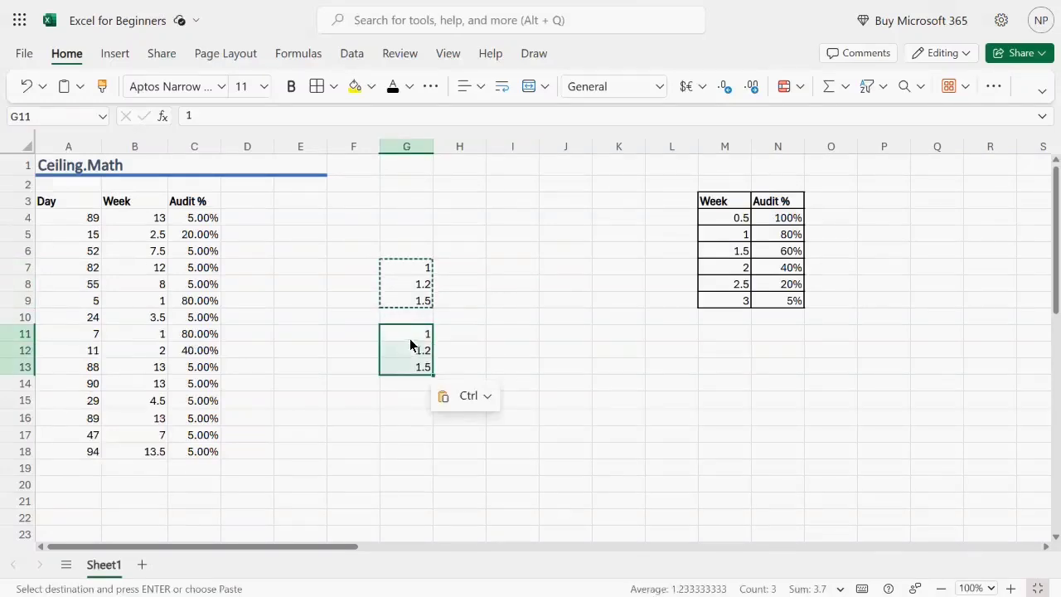
# - Make the pasted values negative: -1, -1.2 and -1.5 in G11:G13
pyautogui.click(190, 118)
pyautogui.write('-')
pyautogui.press('Return')
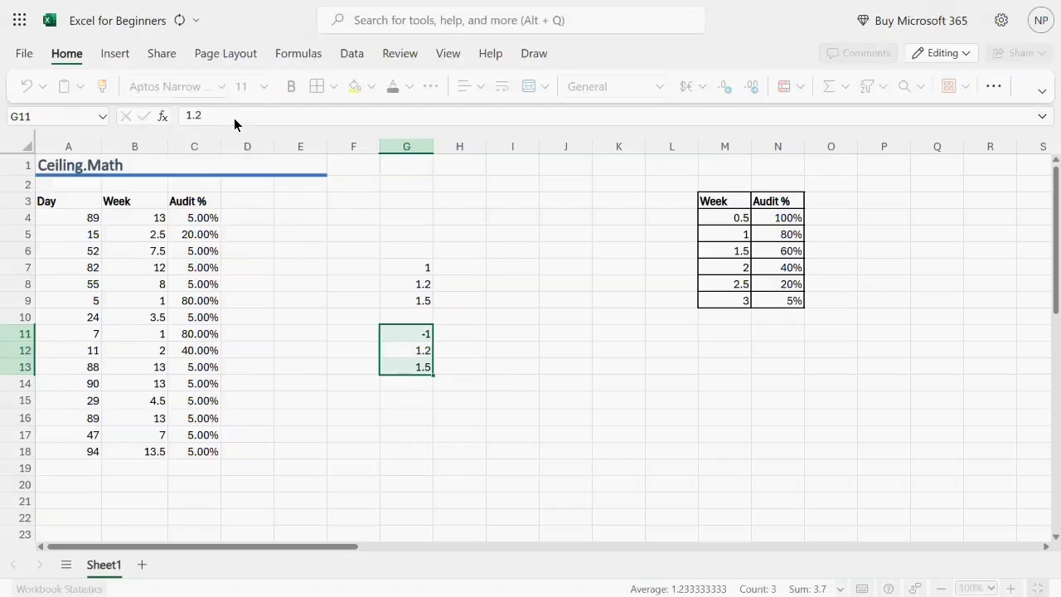
pyautogui.click(427, 350)
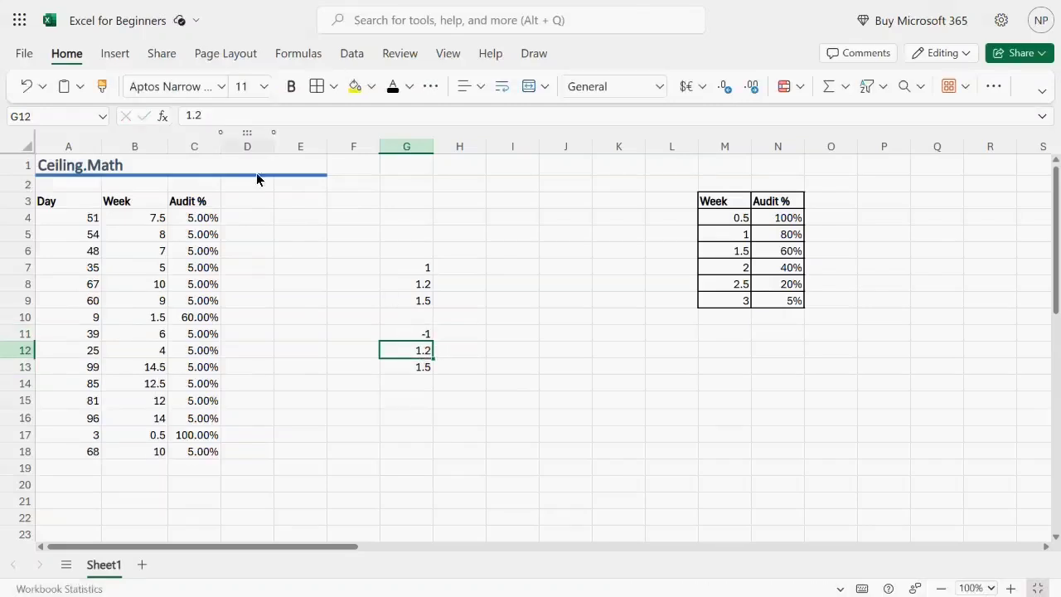
pyautogui.click(186, 117)
pyautogui.write('-')
pyautogui.press('Return')
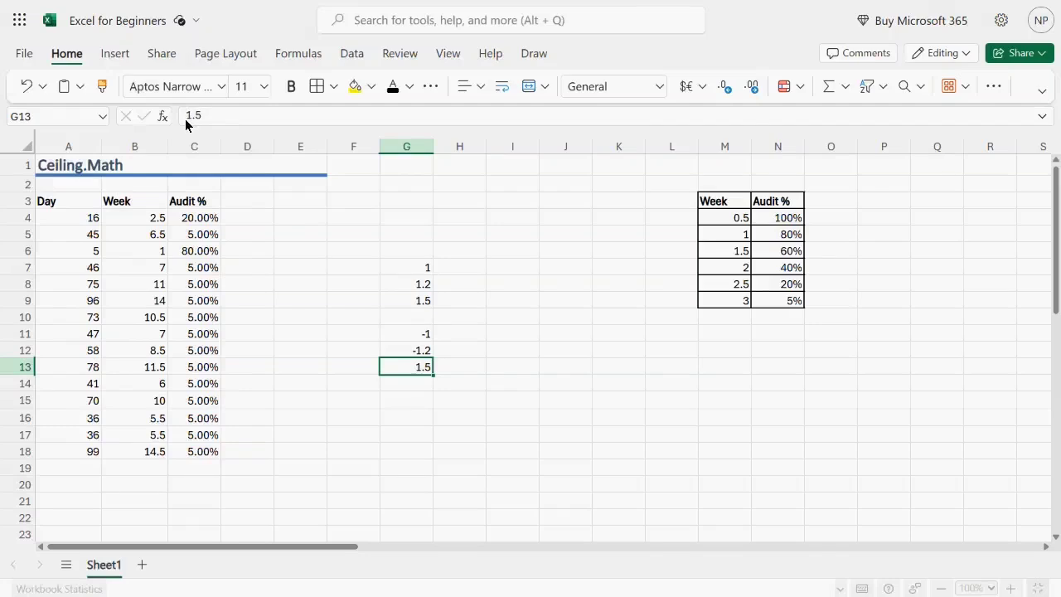
pyautogui.click(188, 120)
pyautogui.write('-')
pyautogui.press('Return')
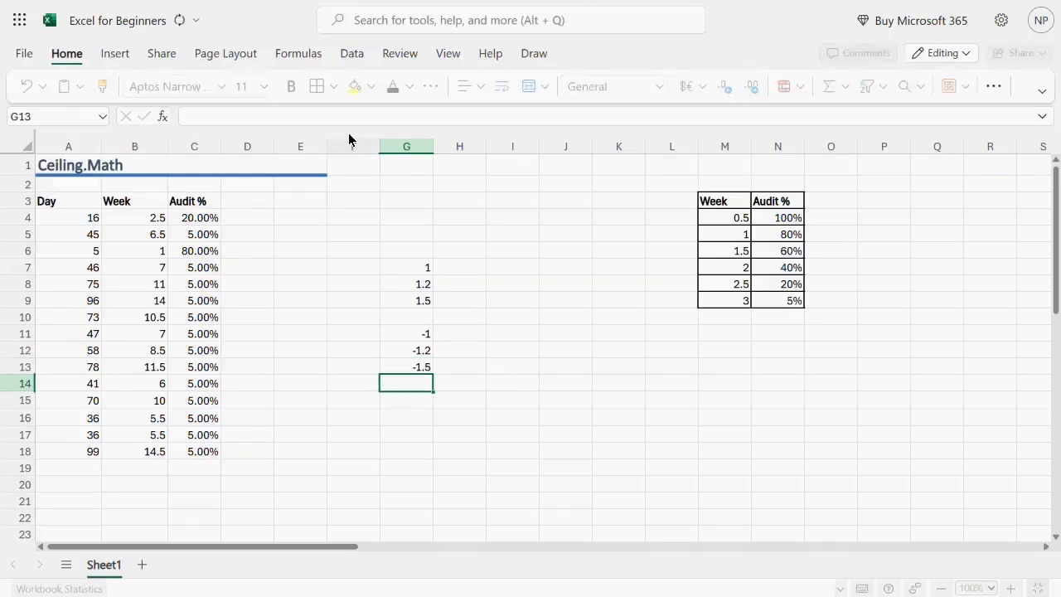
# - Enter =CEILING.MATH(G7,,0) in H7, returning 1
pyautogui.click(73, 222)
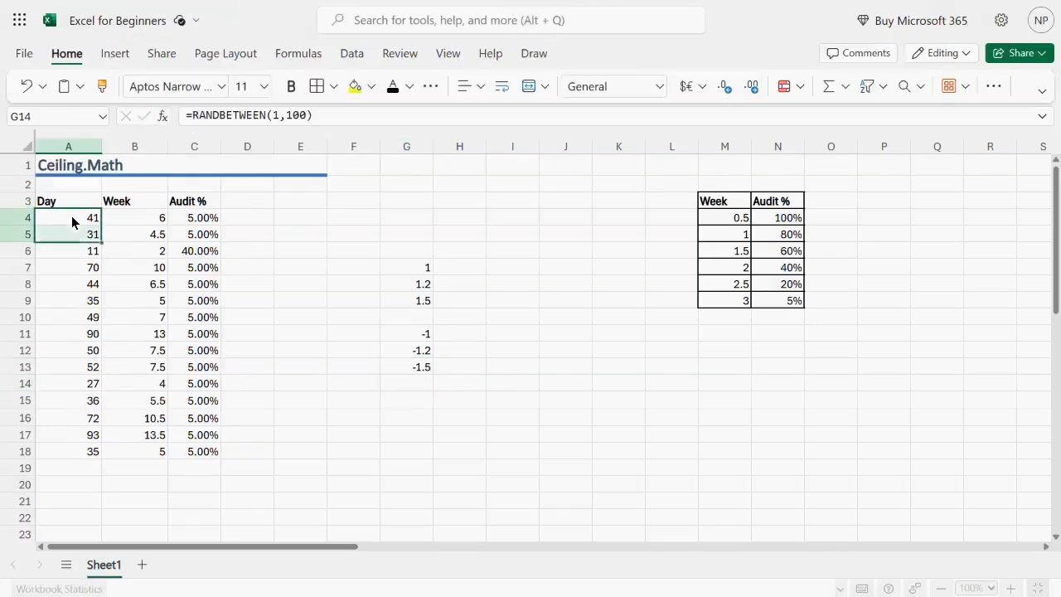
pyautogui.click(459, 267)
pyautogui.write('=')
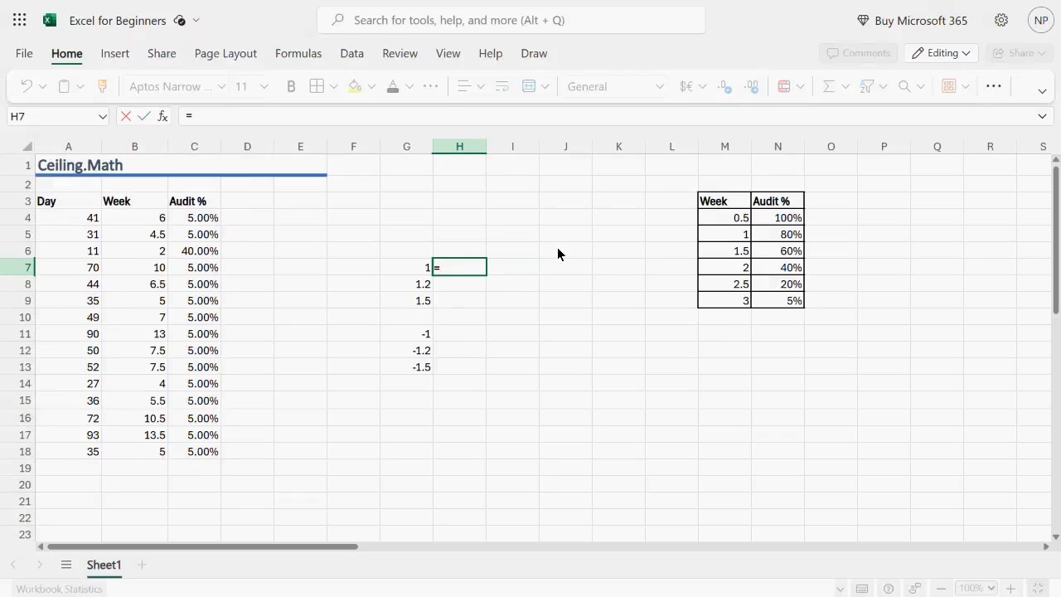
pyautogui.write('cei')
pyautogui.press('Down')
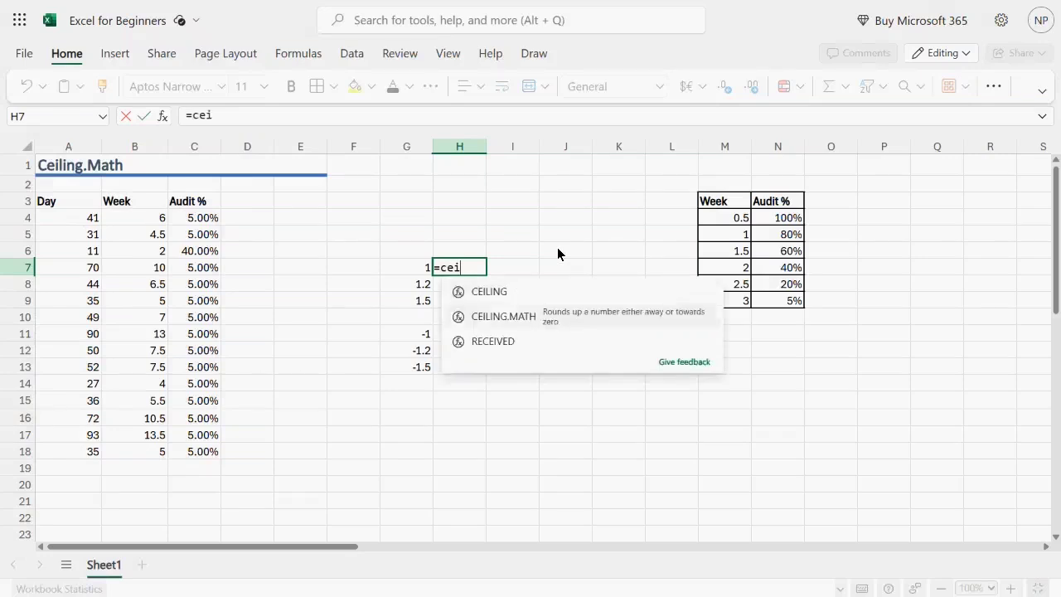
pyautogui.press('Tab')
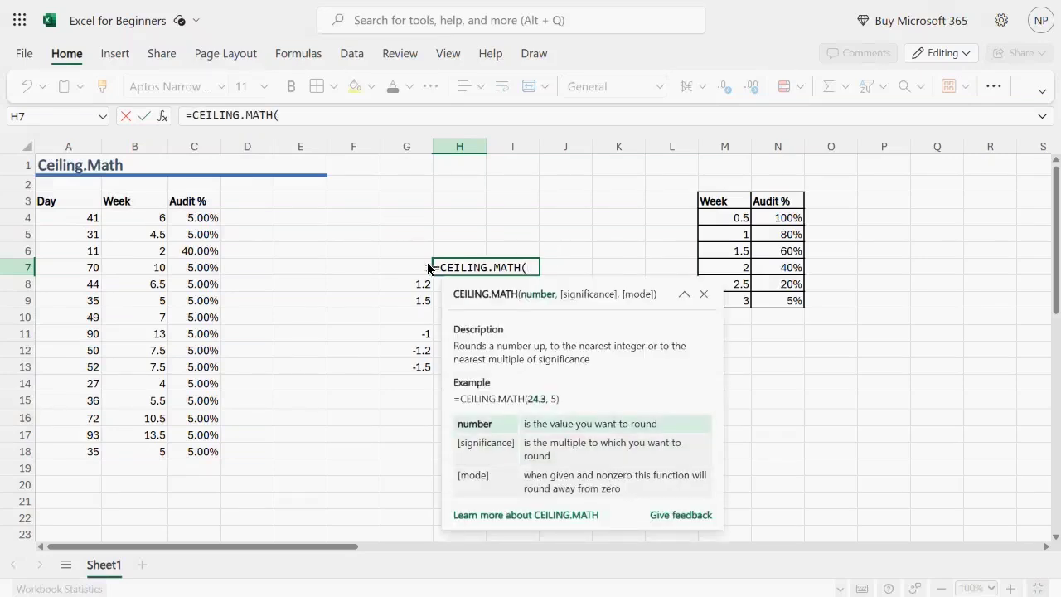
pyautogui.click(415, 268)
pyautogui.write(',')
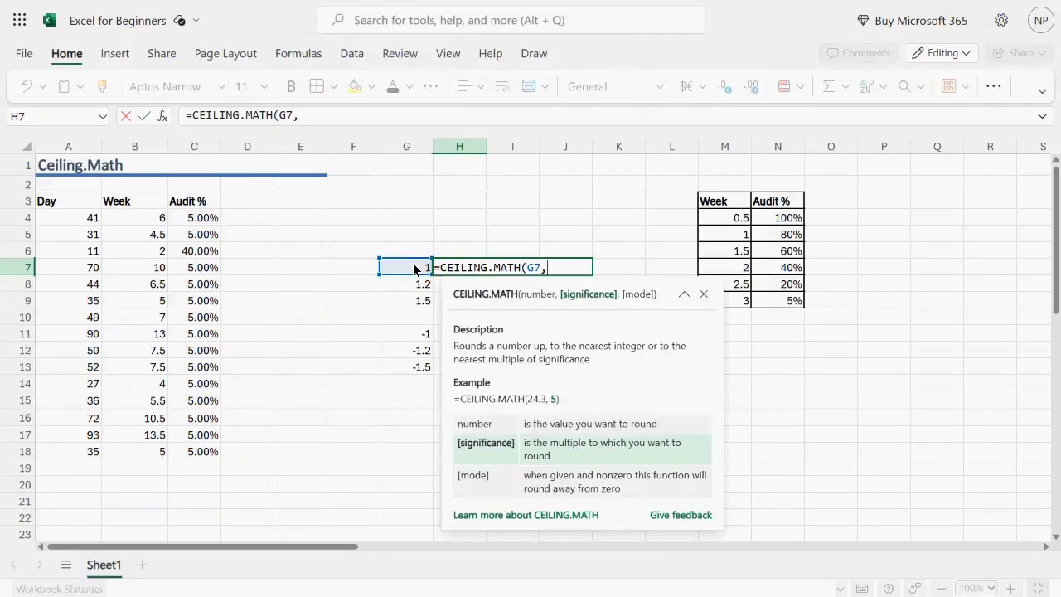
pyautogui.write(',')
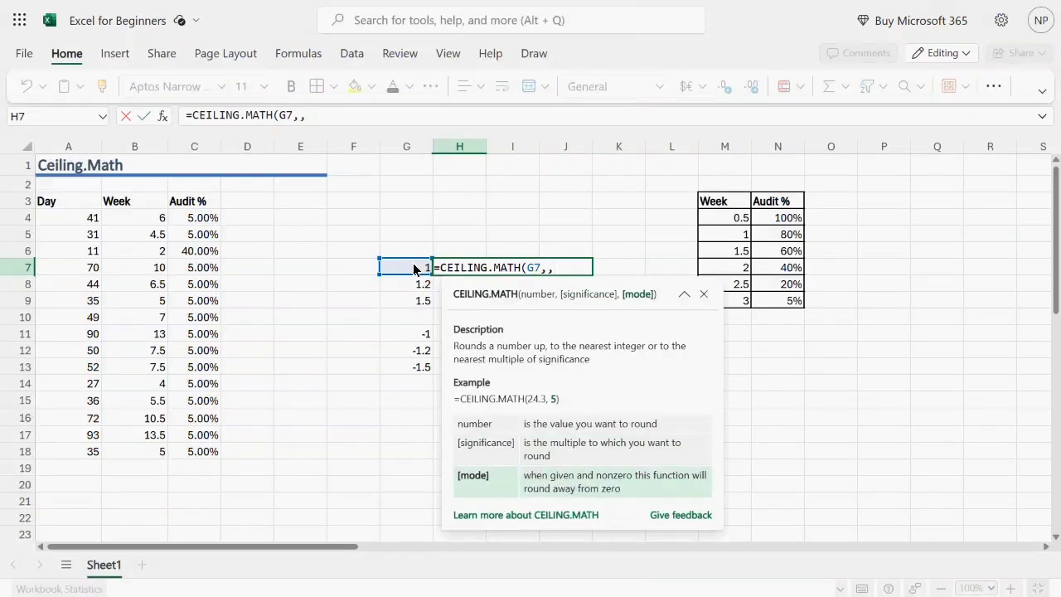
pyautogui.write('0')
pyautogui.write(')')
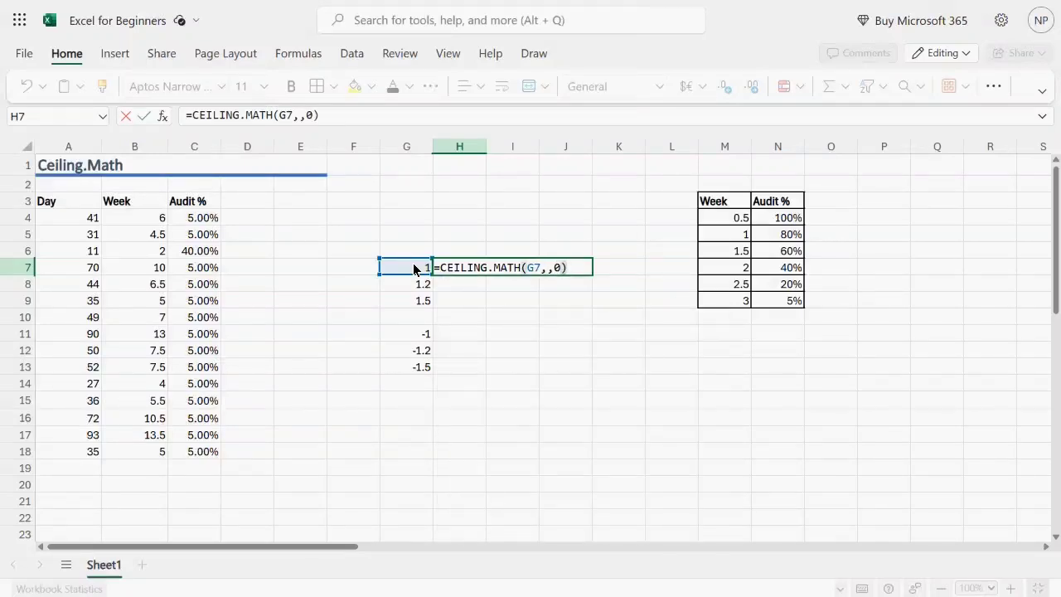
pyautogui.press('Return')
pyautogui.click(455, 270)
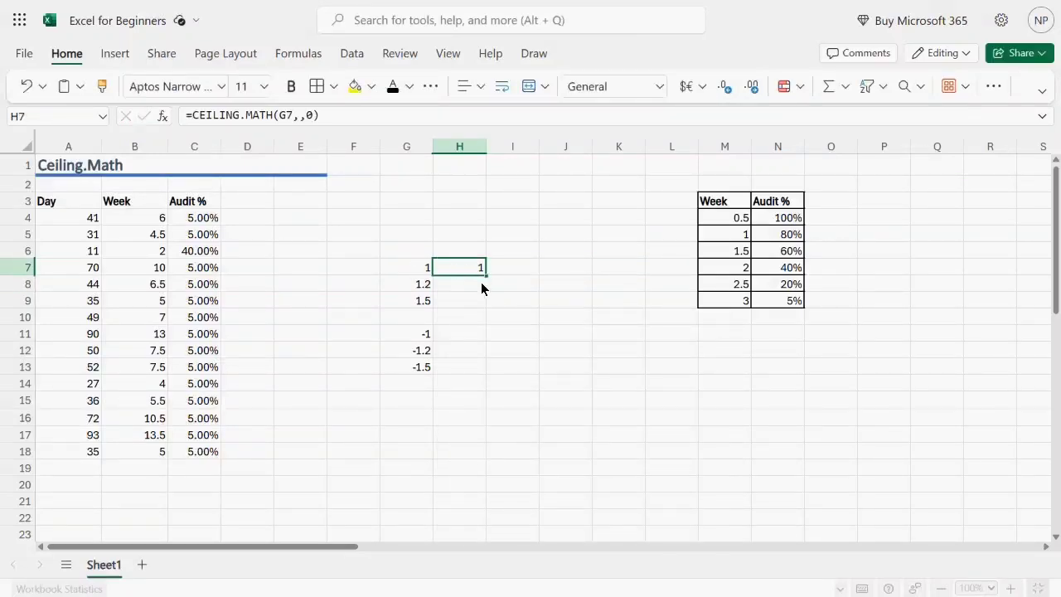
# - Fill the H7 rounding formula to H8:H9 and copy it into H11:H13
pyautogui.moveTo(487, 275); pyautogui.dragTo(479, 303)
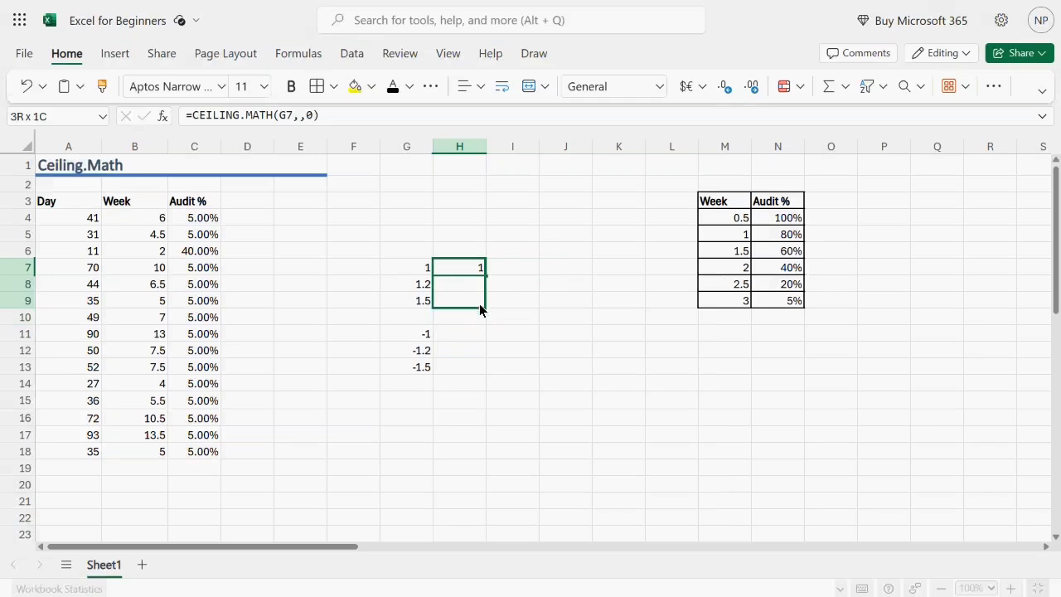
pyautogui.click(478, 304)
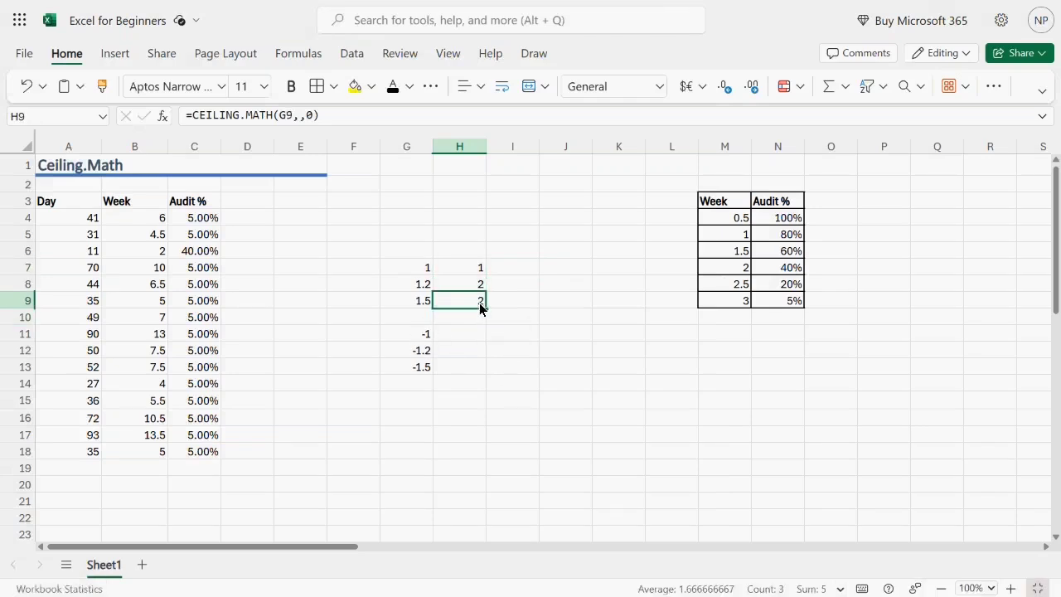
pyautogui.hotkey('ctrl', 'c')
pyautogui.click(445, 337)
pyautogui.hotkey('ctrl', 'v')
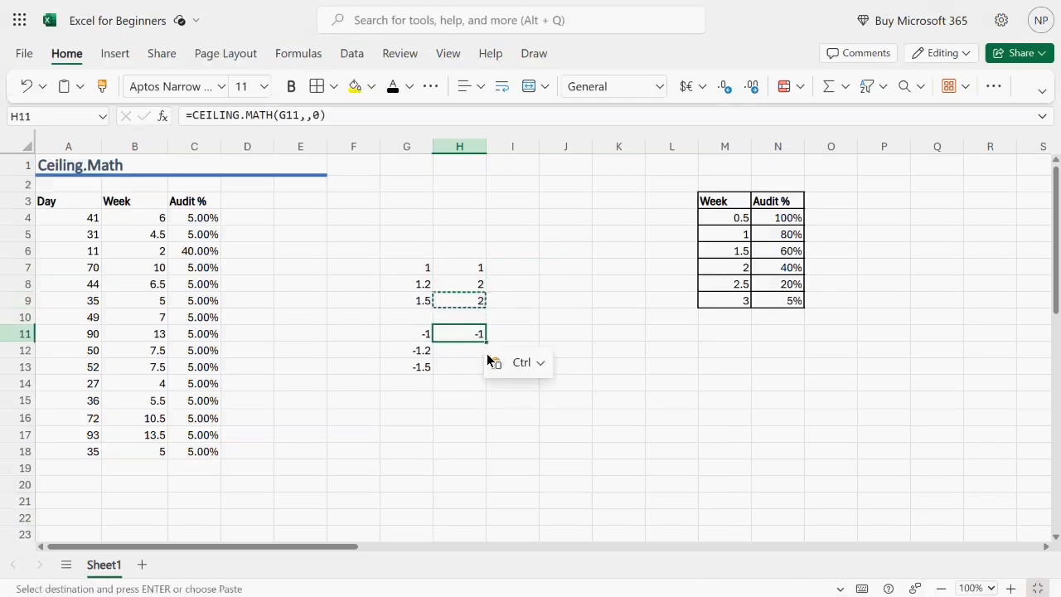
pyautogui.moveTo(487, 342); pyautogui.dragTo(477, 374)
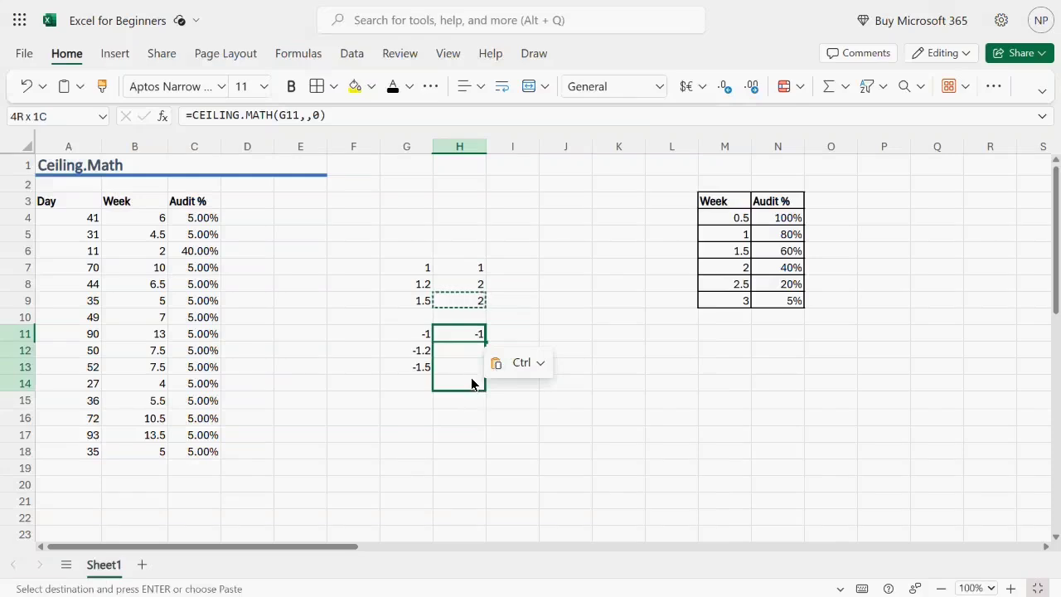
# - Change H11's mode argument to 1 and fill =CEILING.MATH(G11,,1) down to H13
pyautogui.doubleClick(314, 116)
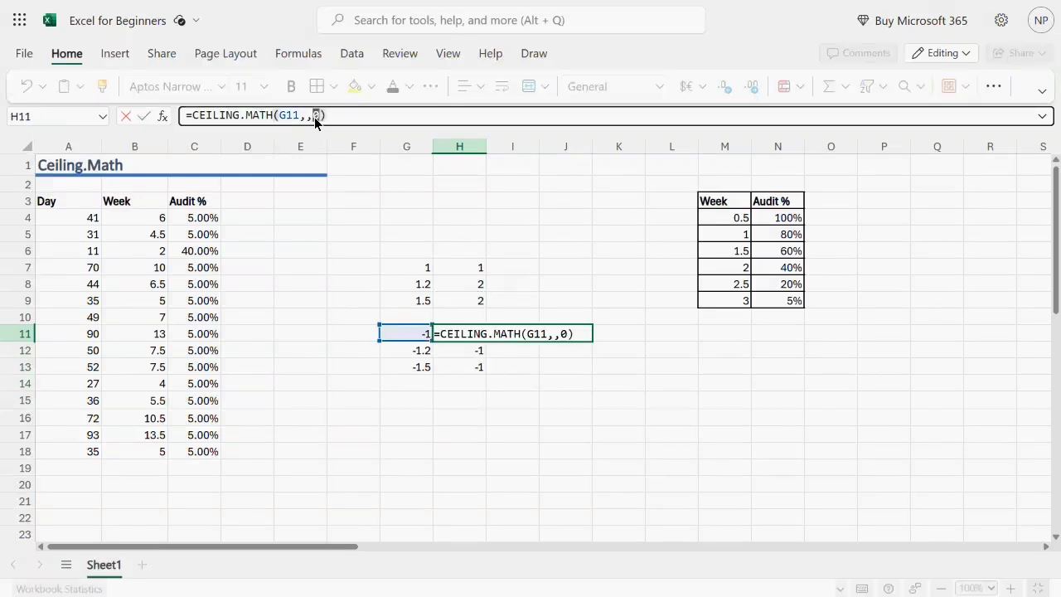
pyautogui.write('1')
pyautogui.press('Return')
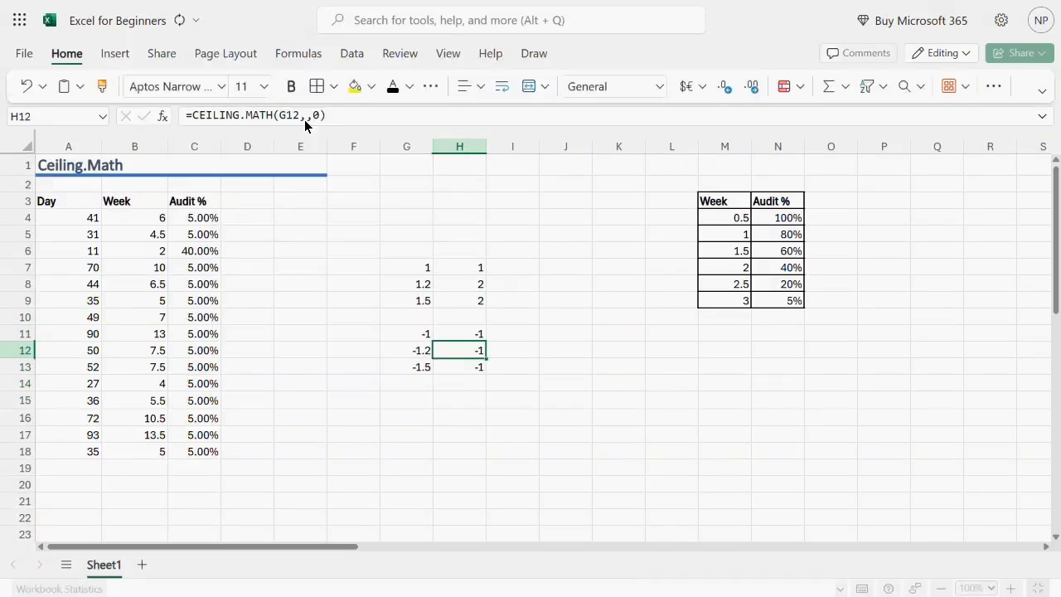
pyautogui.click(461, 335)
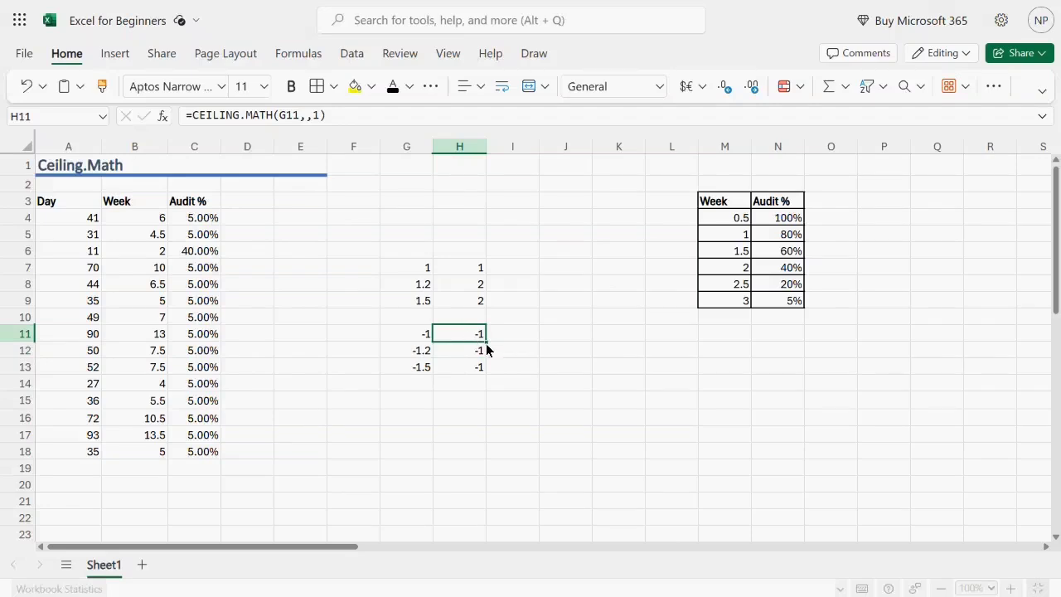
pyautogui.moveTo(486, 342); pyautogui.dragTo(483, 368)
pyautogui.press('Down')
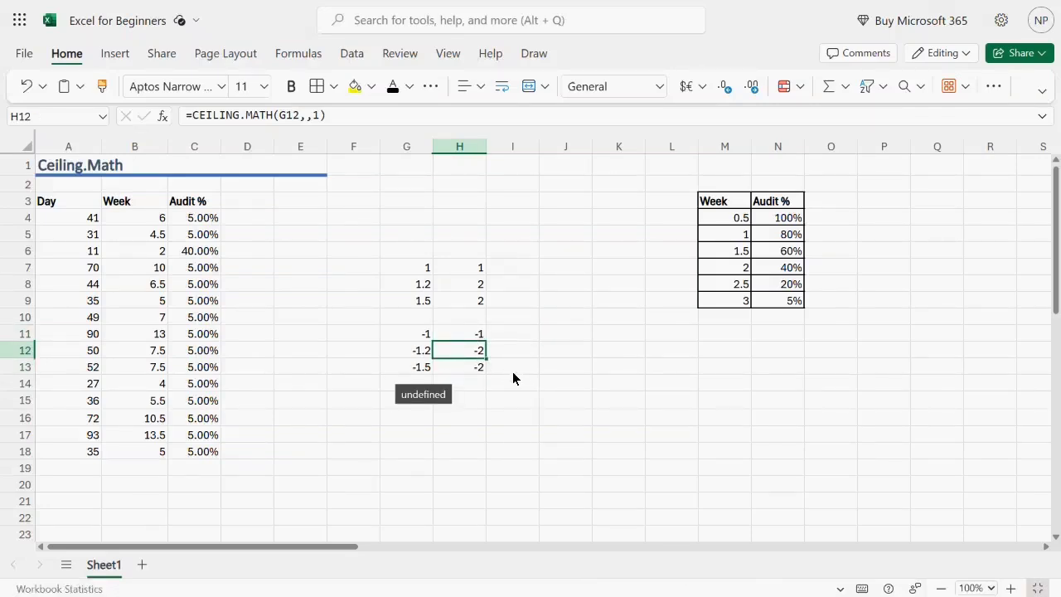
pyautogui.click(404, 366)
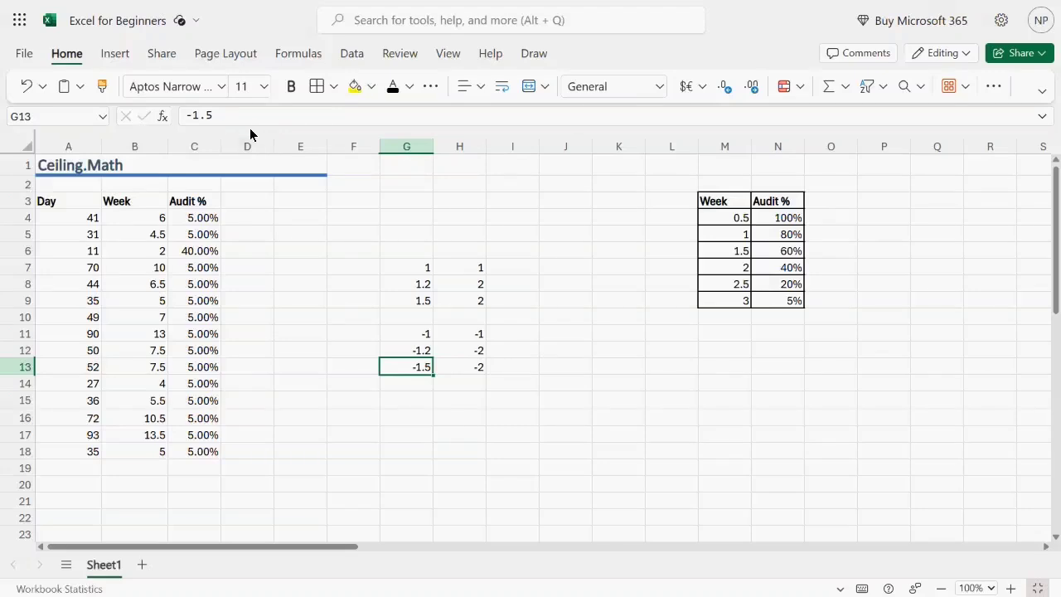
# - Change G13 to -3.5 and G9 to 3.5, so H13 shows -4 and H9 shows 4
pyautogui.click(200, 114)
pyautogui.press('BackSpace')
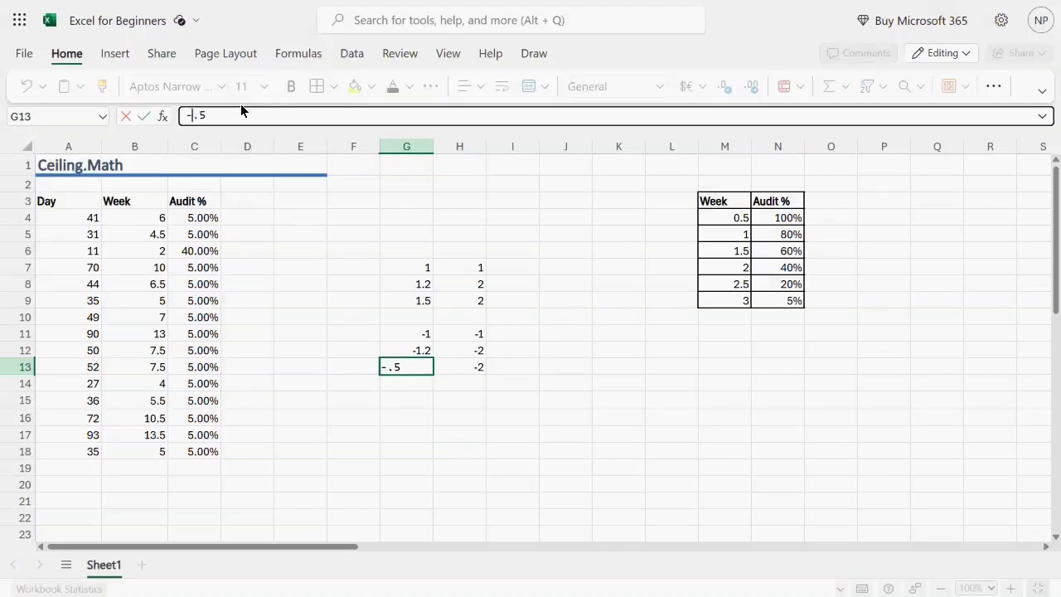
pyautogui.write('3')
pyautogui.press('Return')
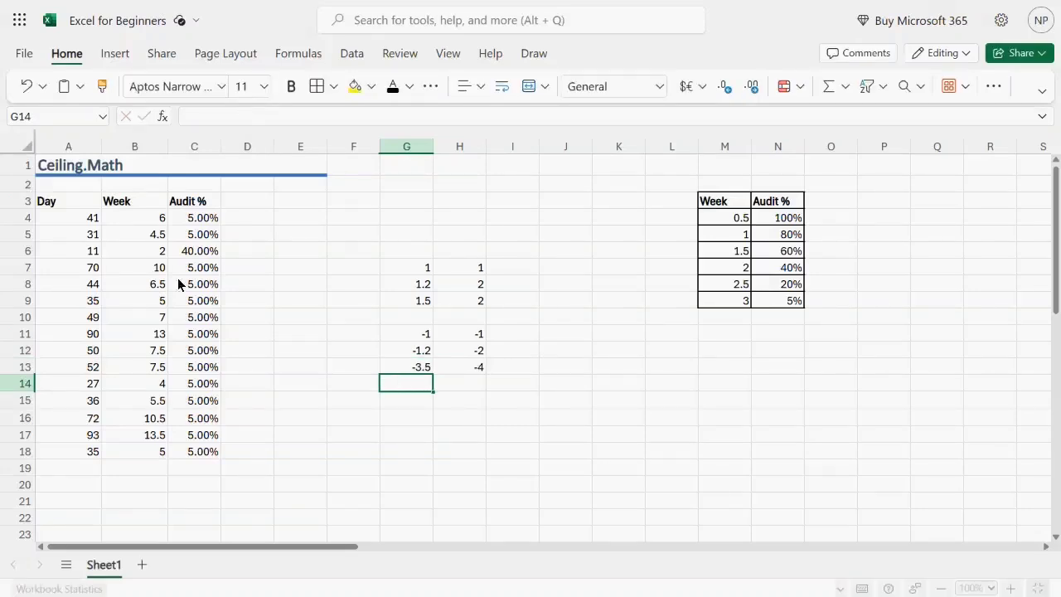
pyautogui.click(622, 383)
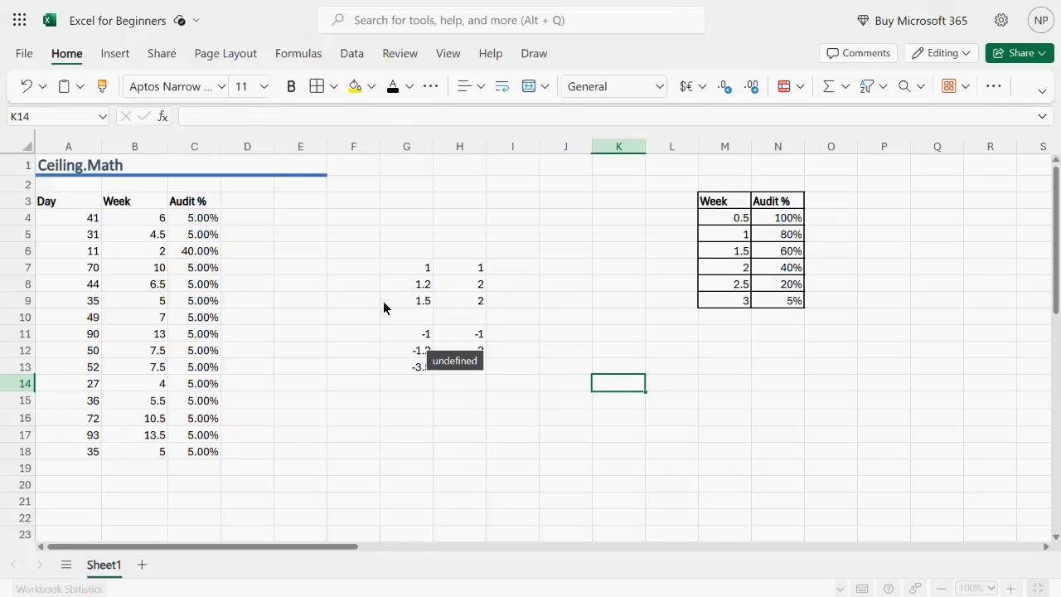
pyautogui.click(414, 304)
pyautogui.write('3')
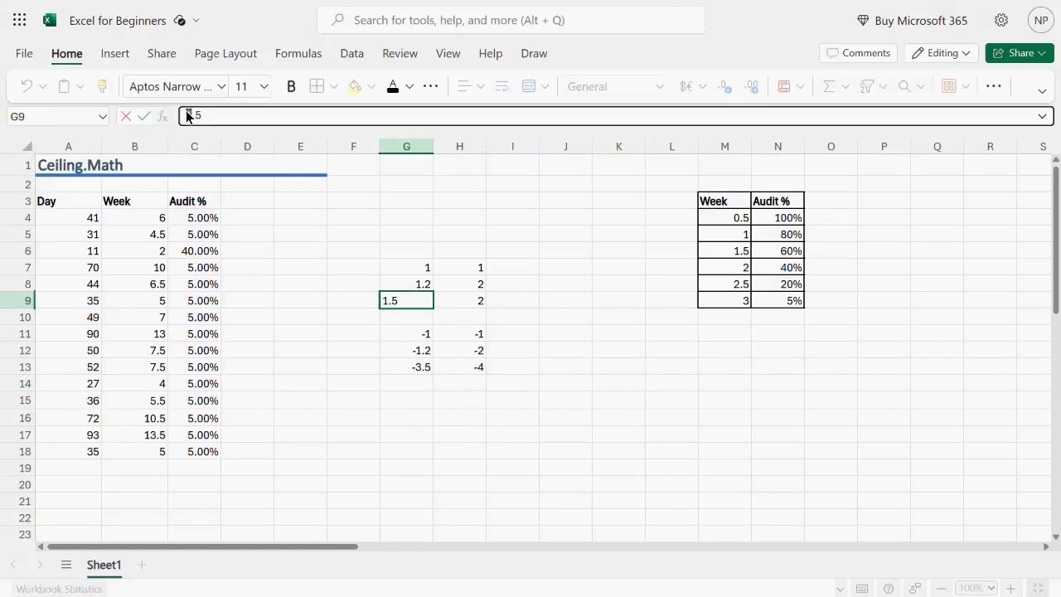
pyautogui.write('.5')
pyautogui.press('Return')
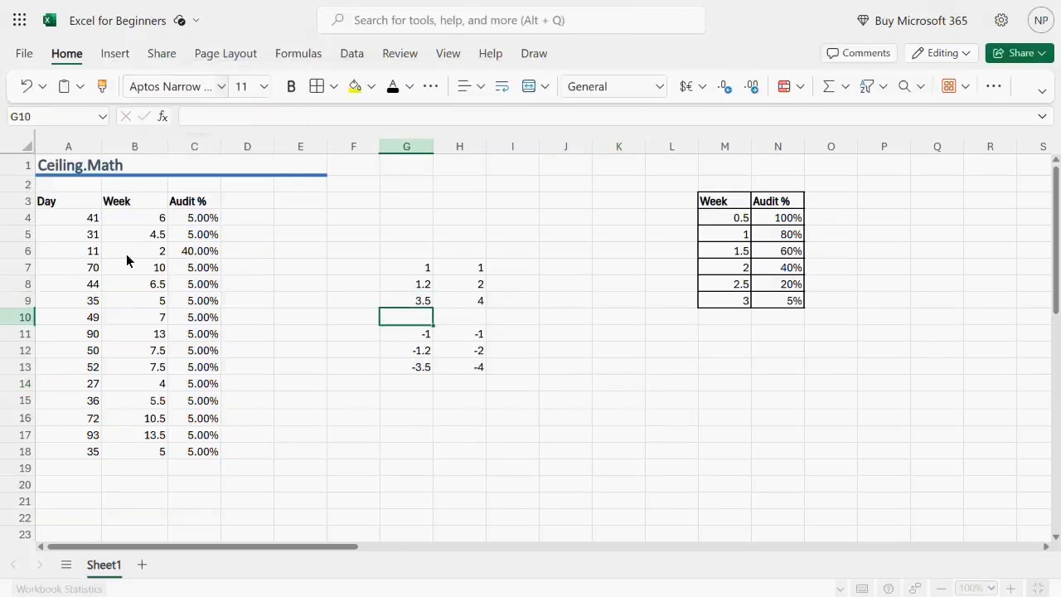
pyautogui.click(665, 386)
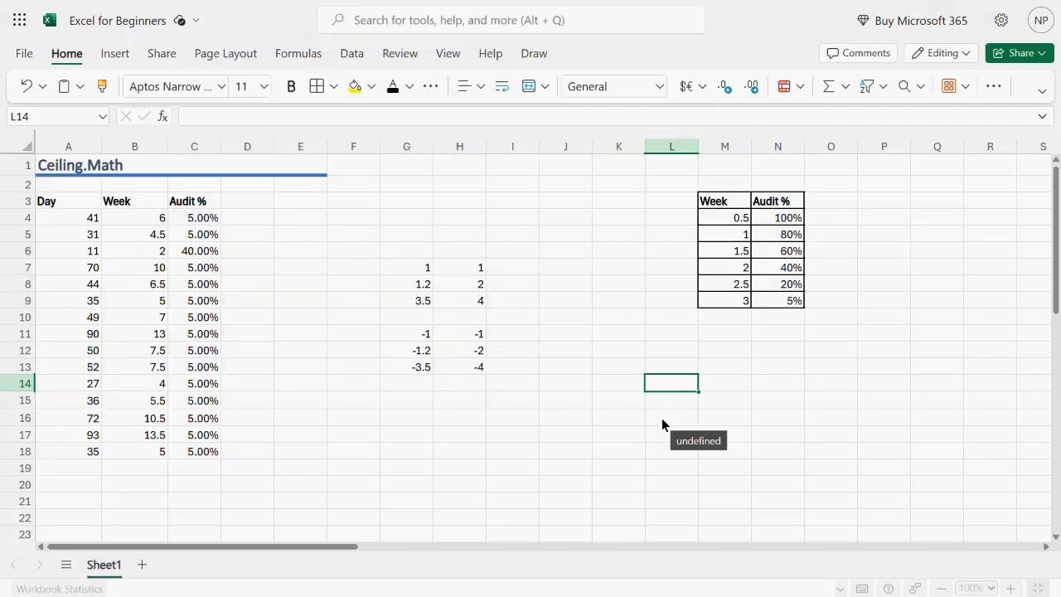
# - Copy the two mode notes from U15:U16 and paste them into G16:G17
pyautogui.click(1047, 547)
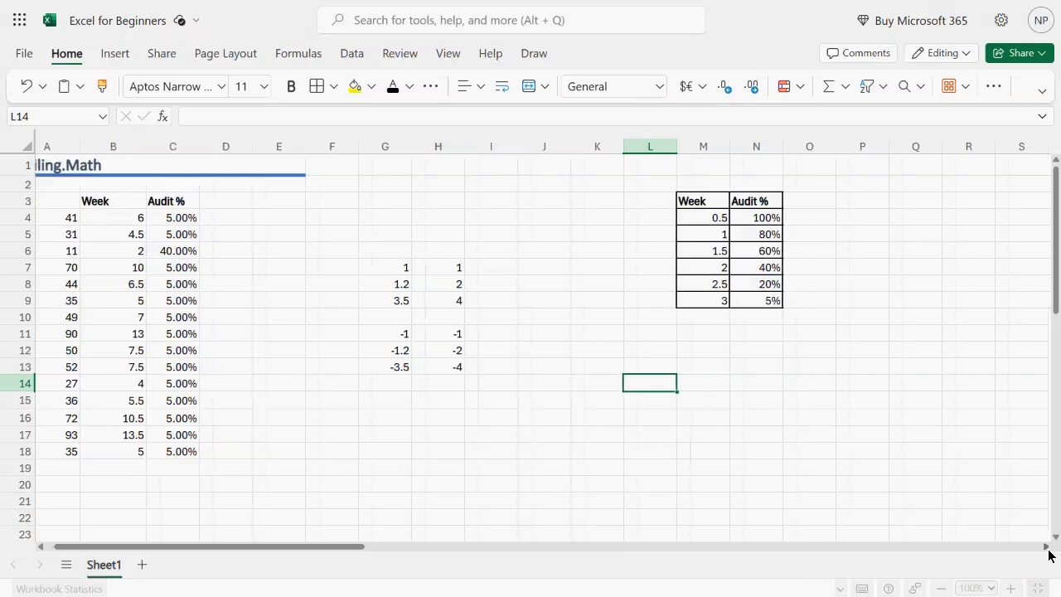
pyautogui.moveTo(943, 400); pyautogui.dragTo(935, 419)
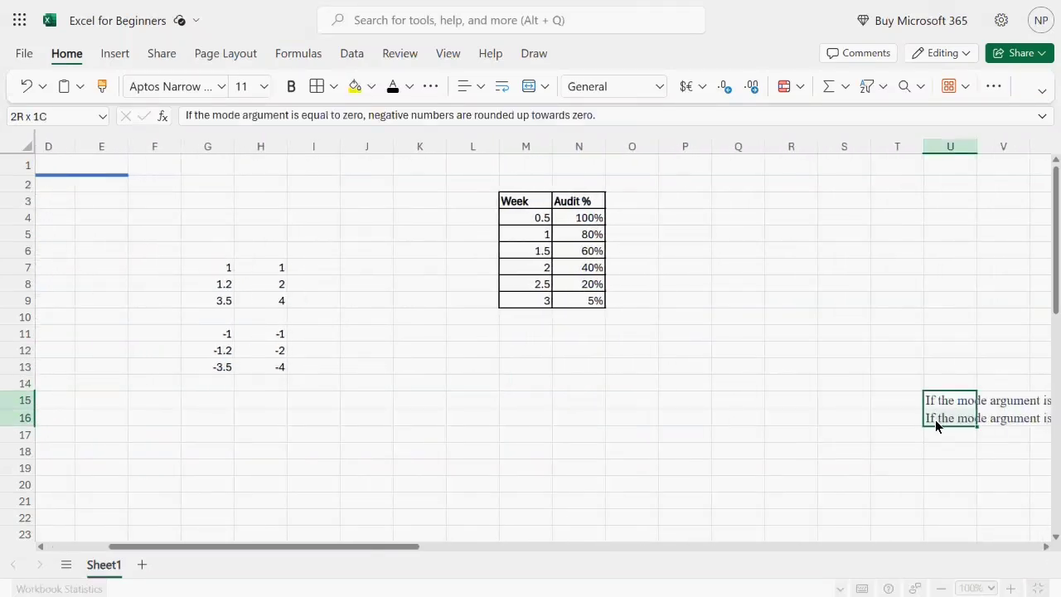
pyautogui.hotkey('ctrl', 'c')
pyautogui.click(202, 422)
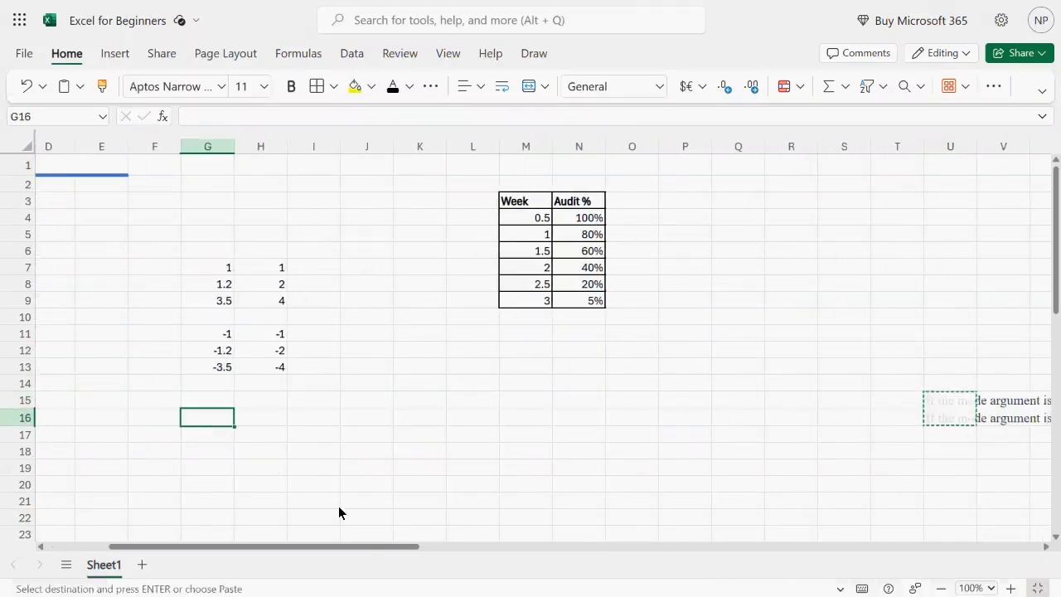
pyautogui.hotkey('ctrl', 'v')
pyautogui.moveTo(386, 547)
pyautogui.mouseDown()
pyautogui.moveTo(474, 545)
pyautogui.moveTo(260, 560)
pyautogui.mouseUp()
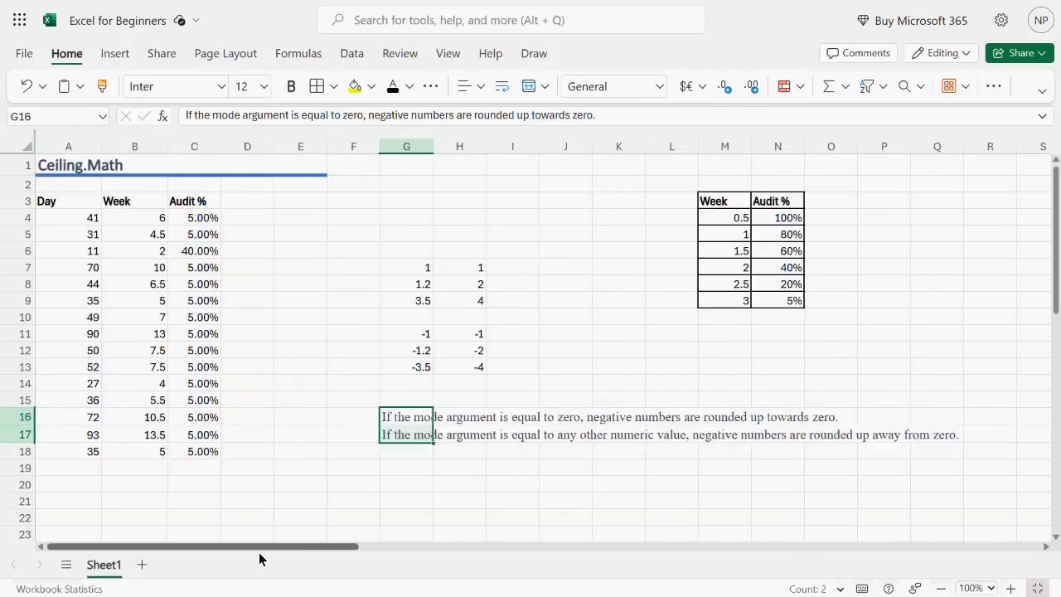
pyautogui.click(436, 503)
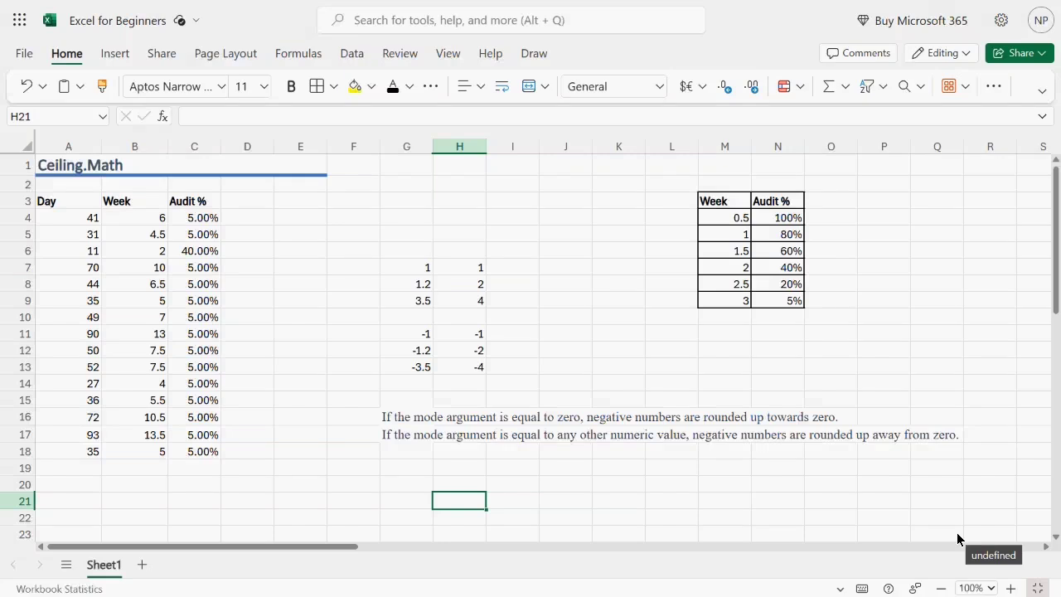
pyautogui.click(464, 332)
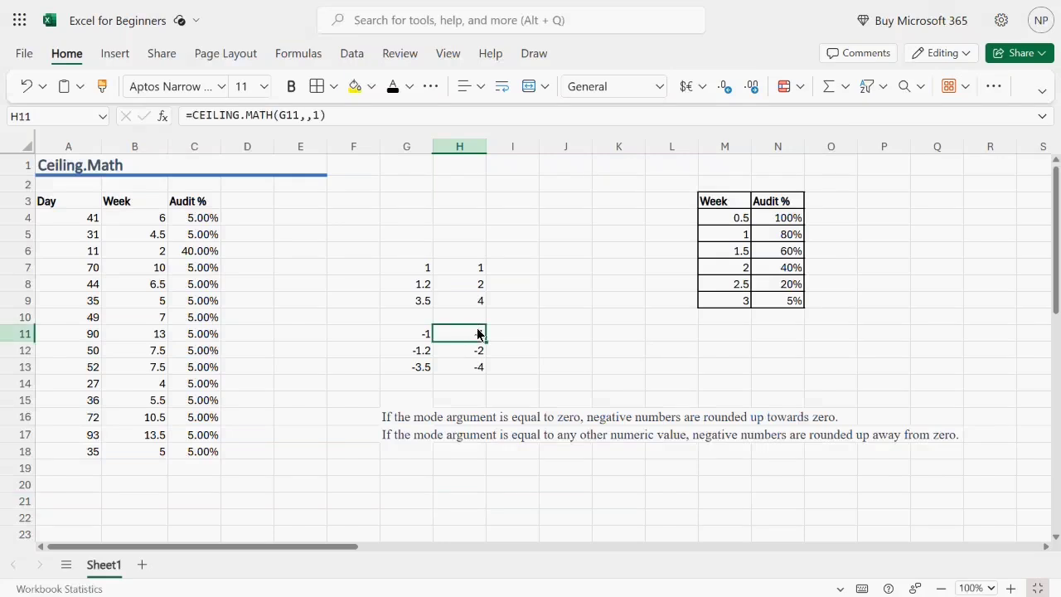
pyautogui.click(448, 370)
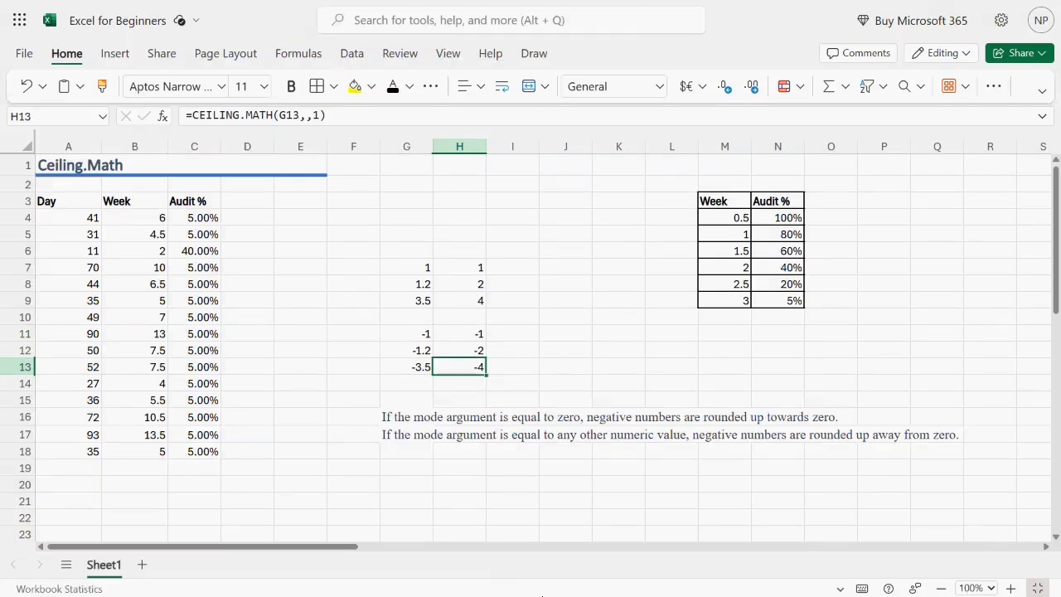
pyautogui.click(315, 116)
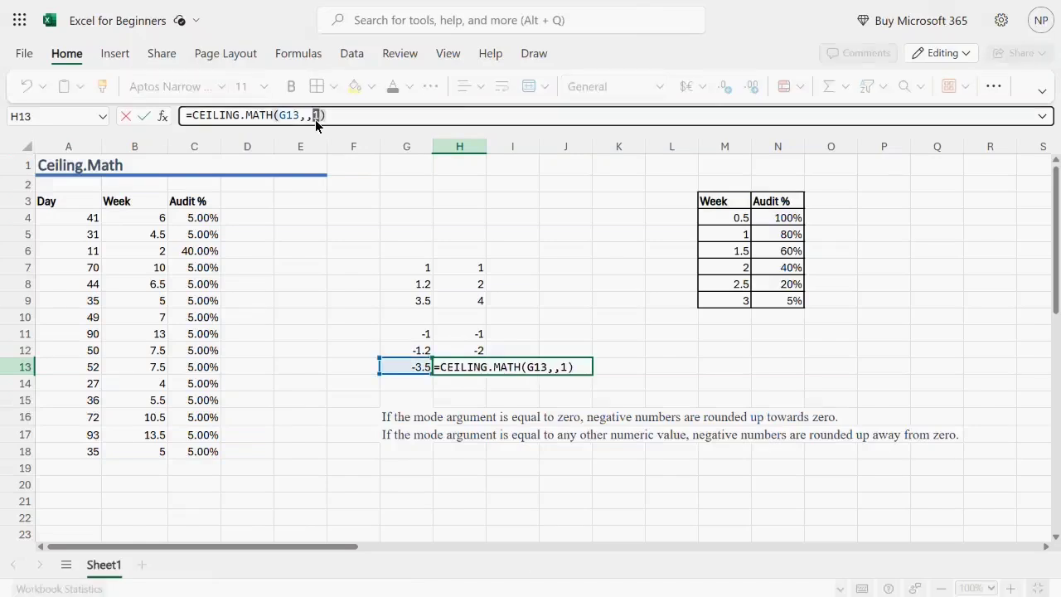
pyautogui.write('0')
pyautogui.press('Return')
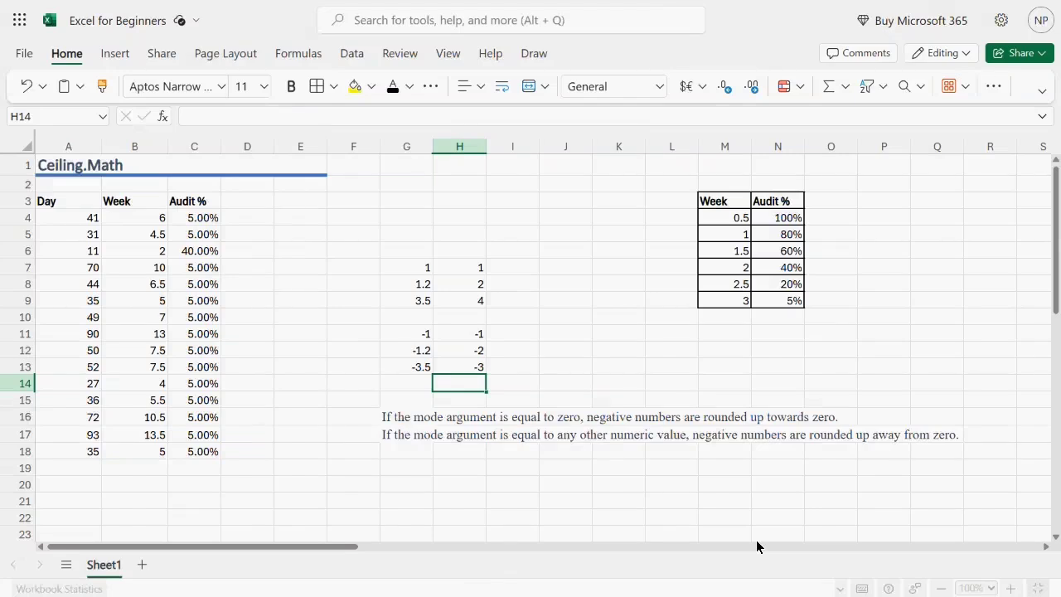
pyautogui.press('Up')
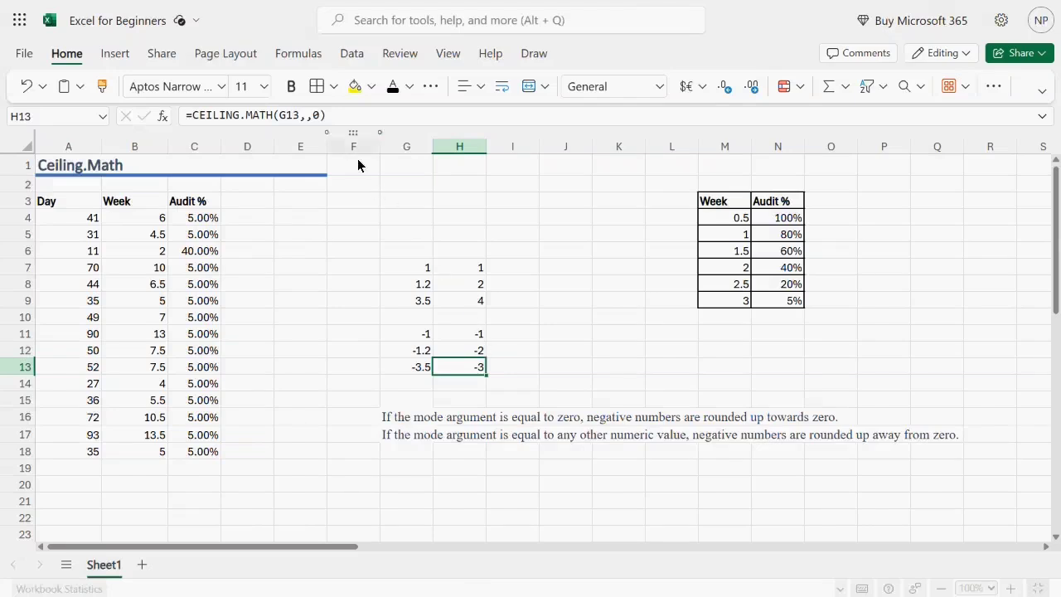
pyautogui.doubleClick(317, 116)
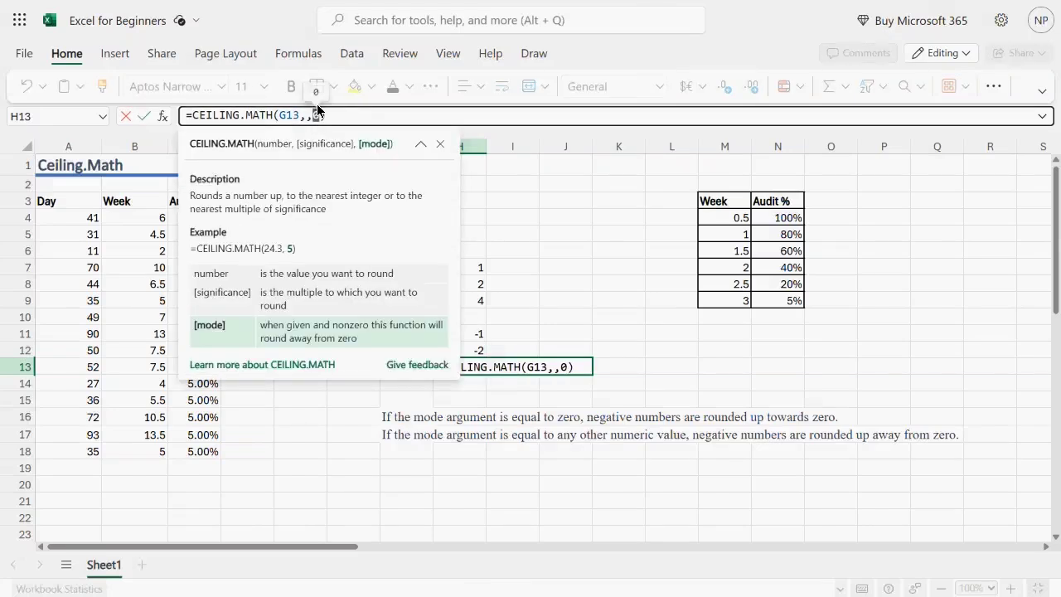
pyautogui.write('1')
pyautogui.press('Return')
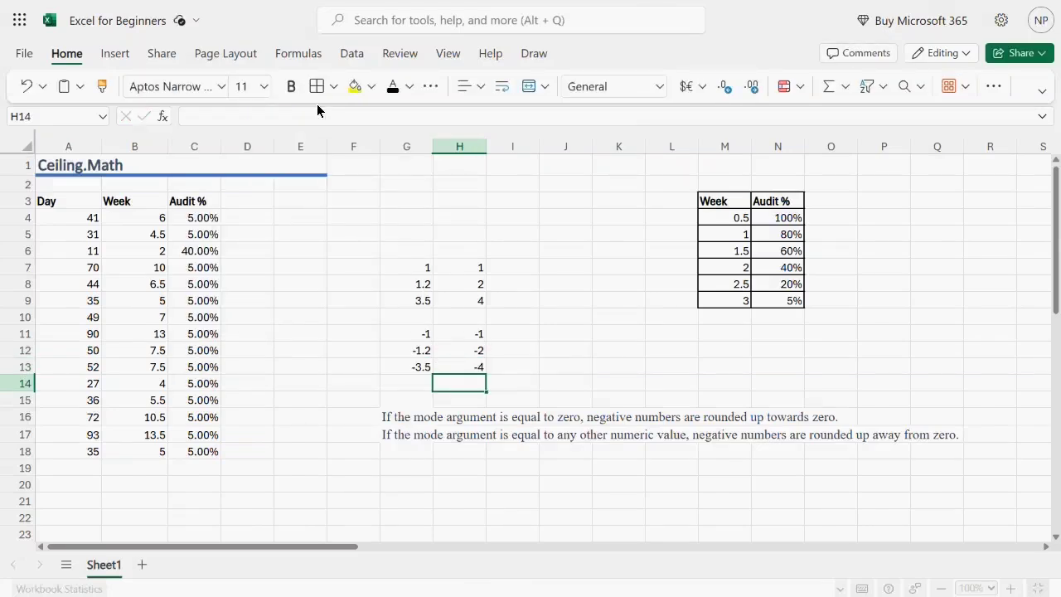